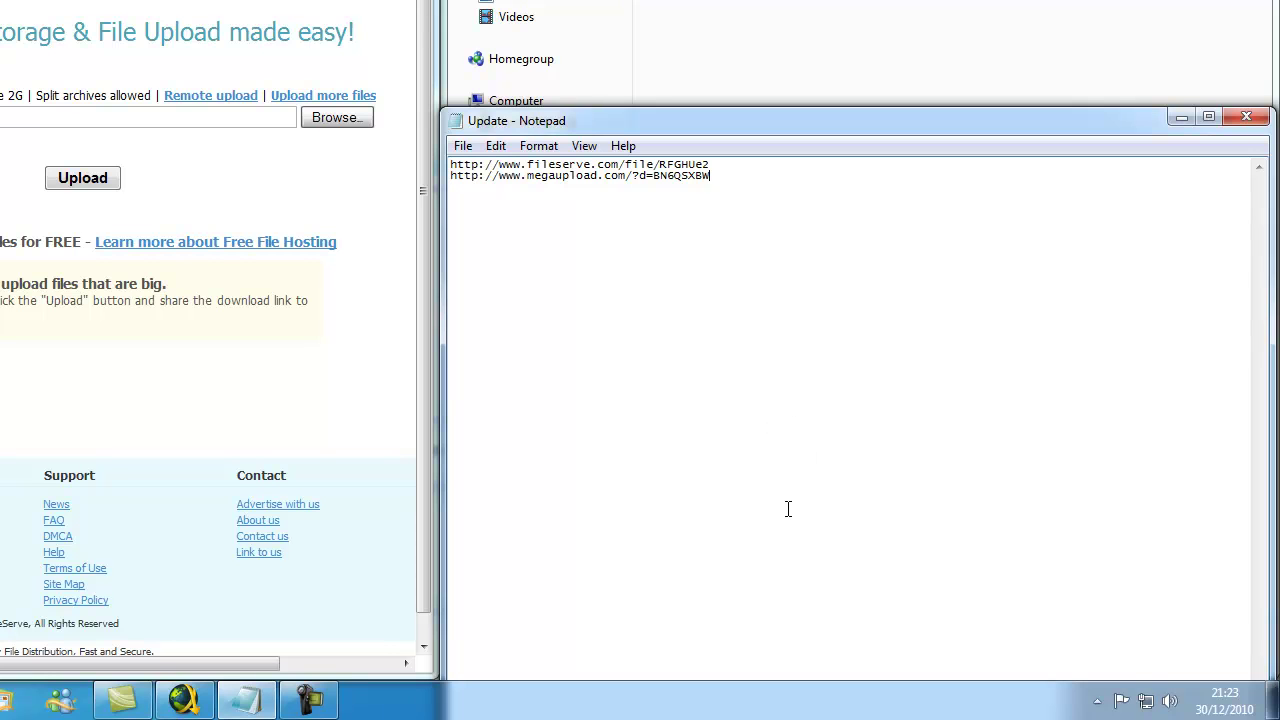
pyautogui.click(275, 410)
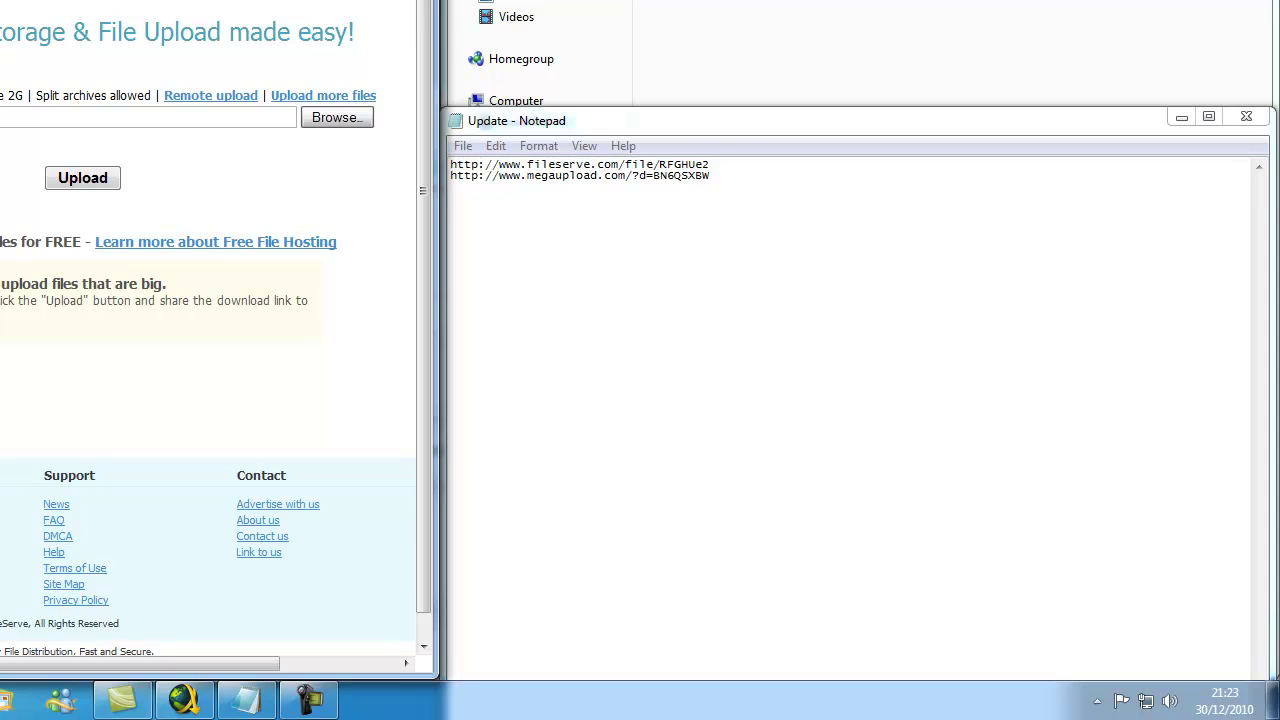
pyautogui.moveTo(575, 119); pyautogui.dragTo(580, 117)
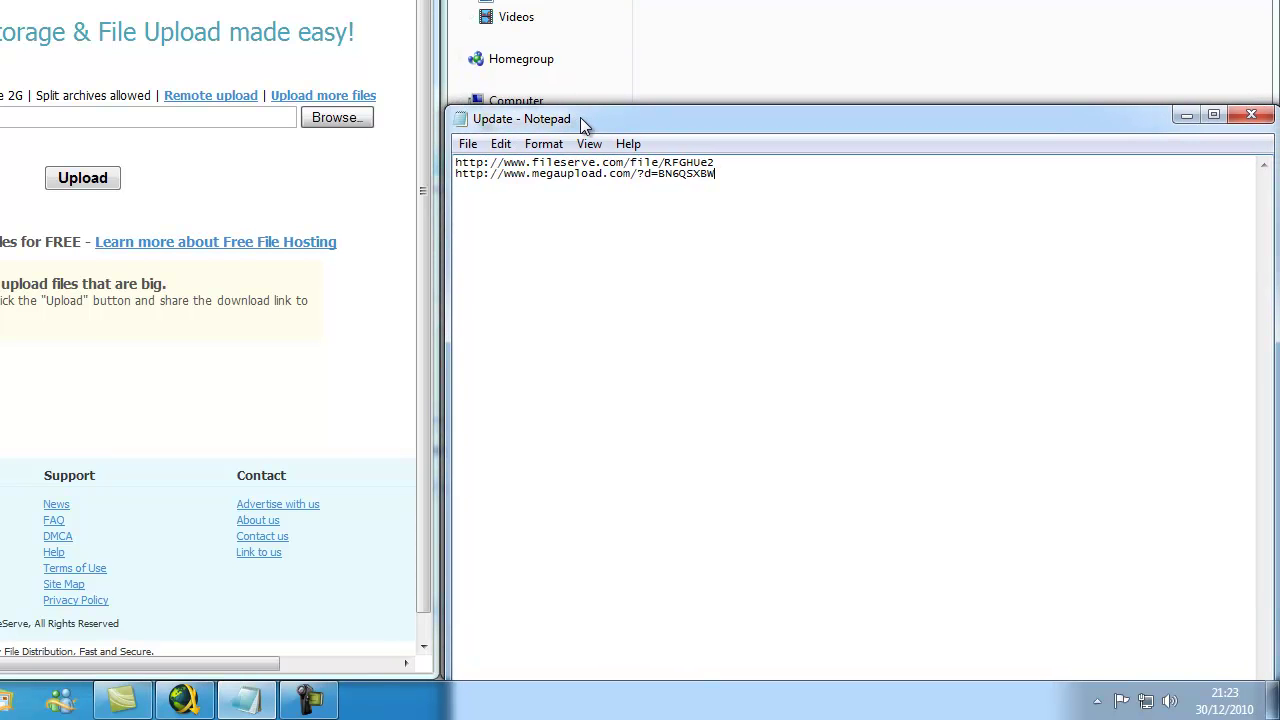
pyautogui.moveTo(667, 129); pyautogui.dragTo(664, 133)
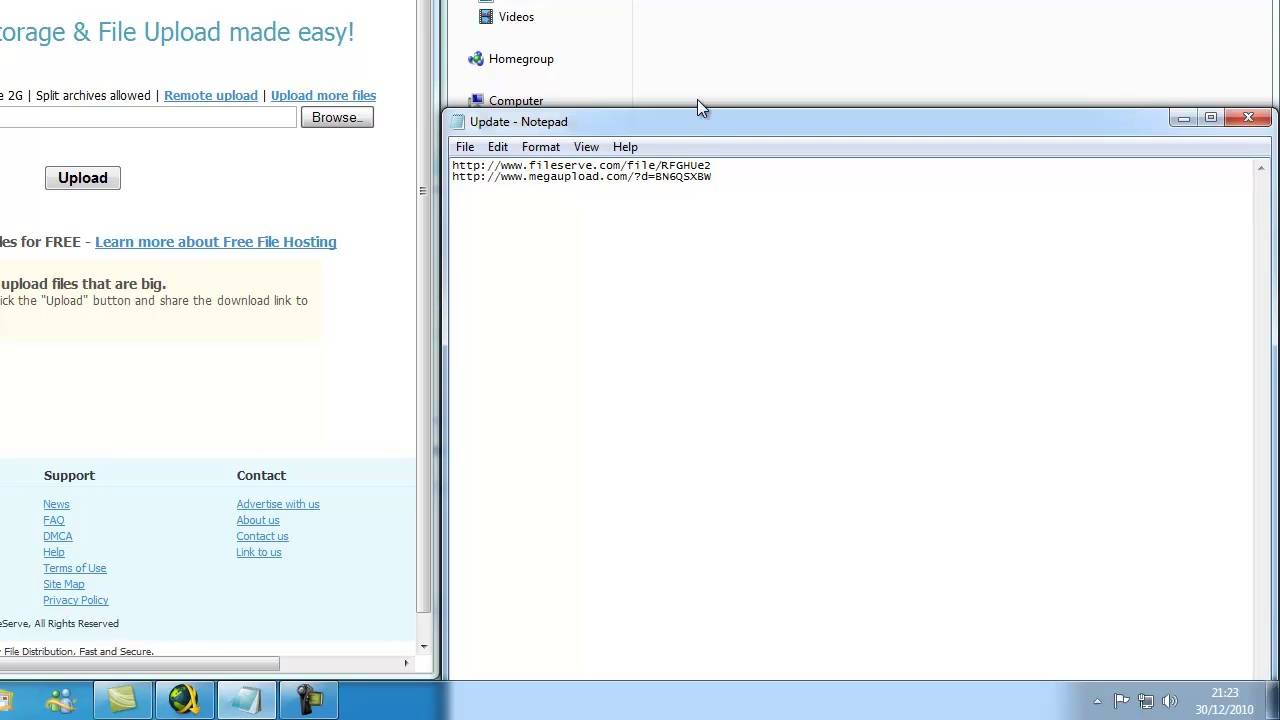
pyautogui.moveTo(692, 129); pyautogui.dragTo(696, 136)
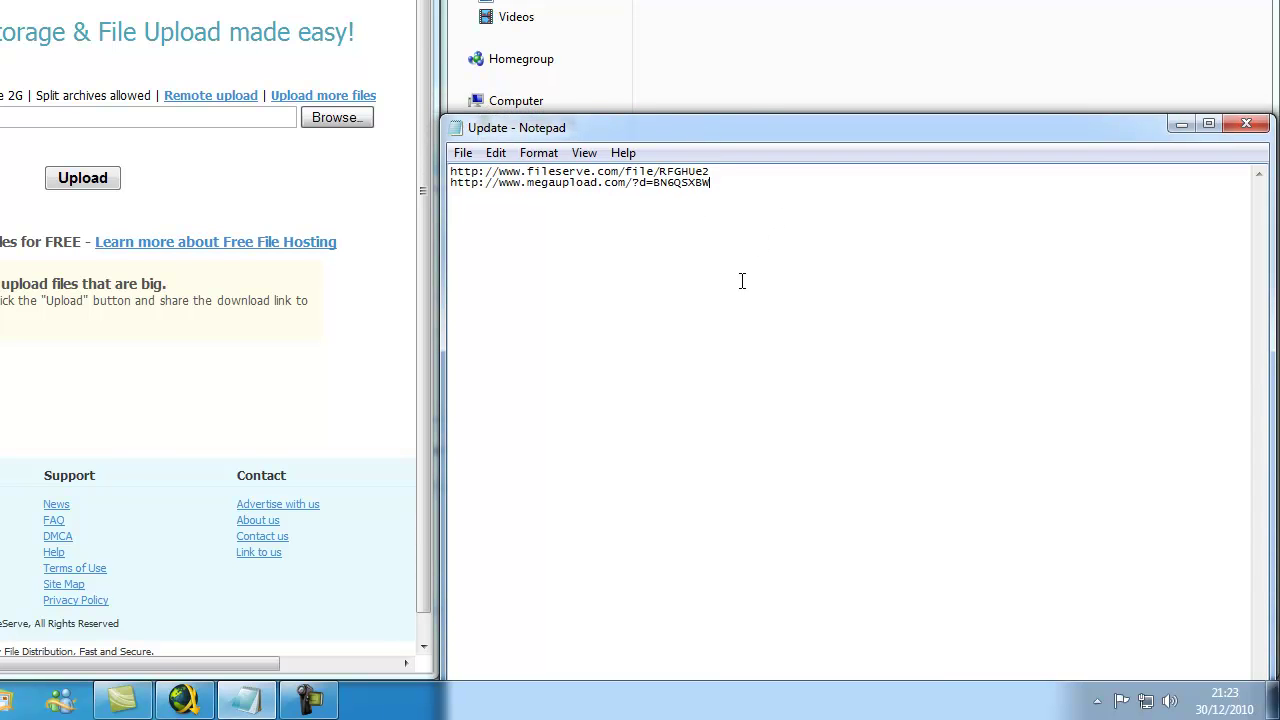
# - Bring the PVZ folder forward, then view the RARLAB and Hotfile pages and return to the FileServe page
pyautogui.click(777, 43)
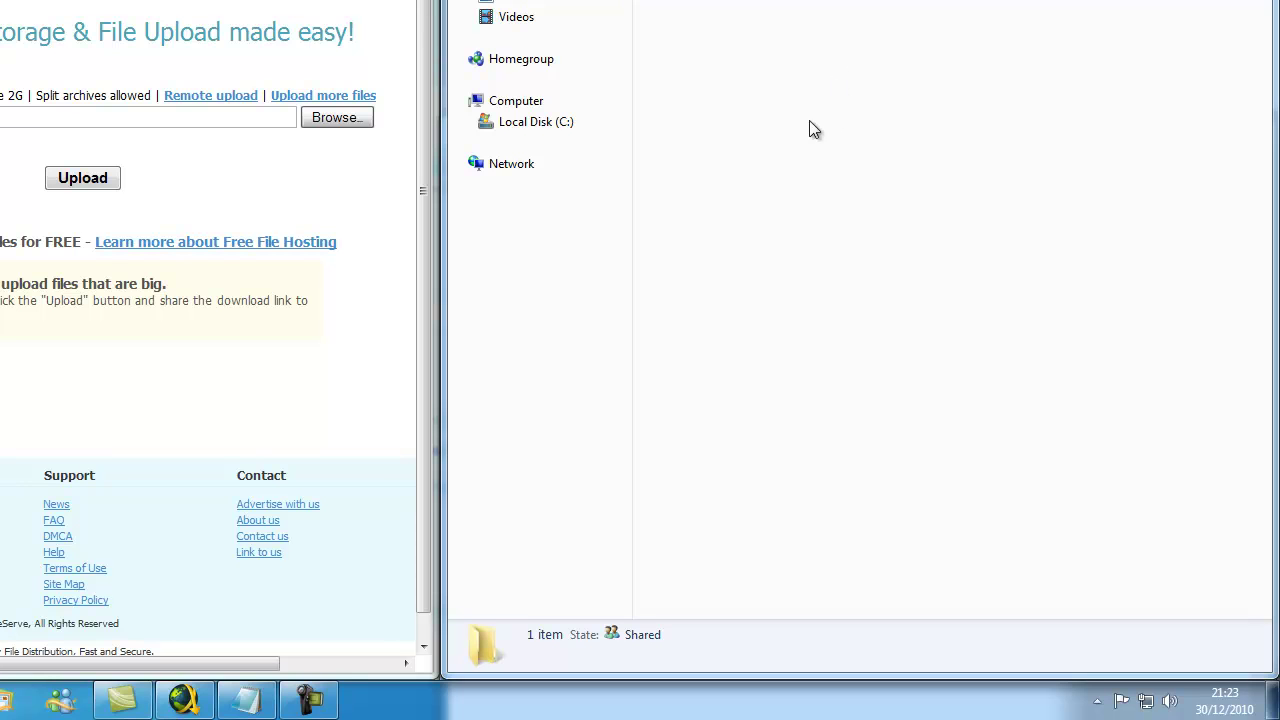
pyautogui.press('Down')
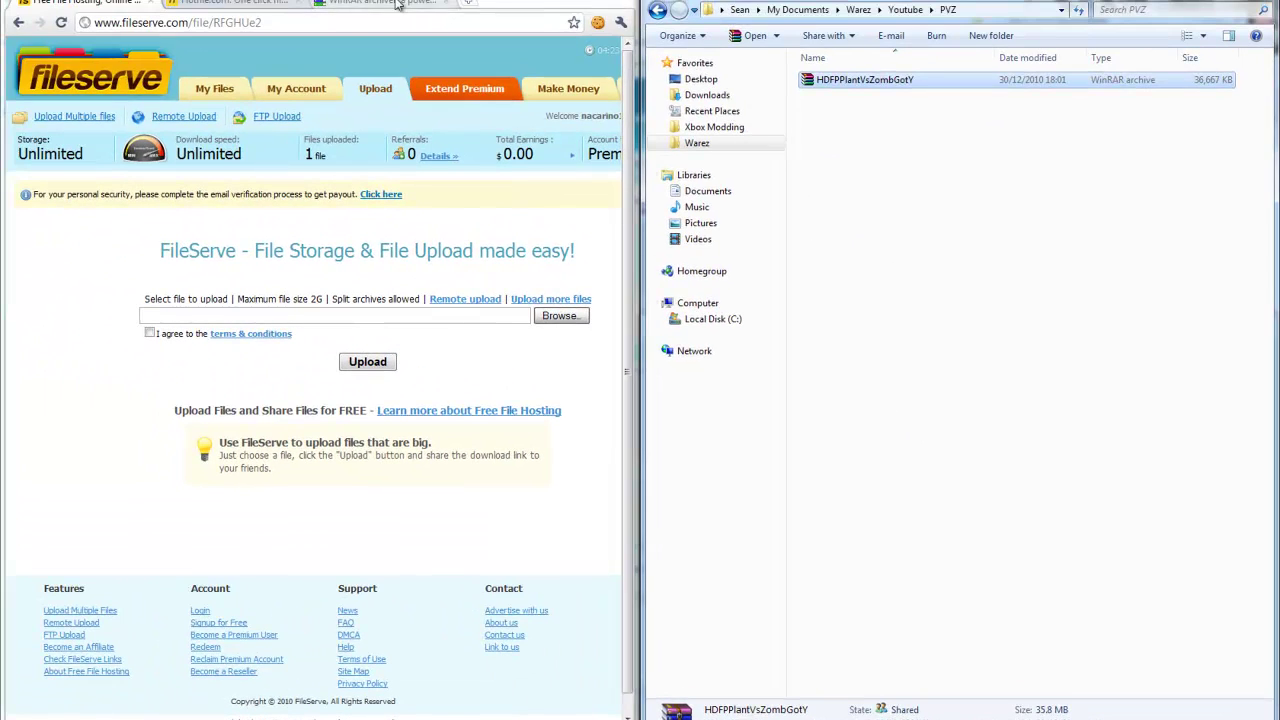
pyautogui.click(397, 5)
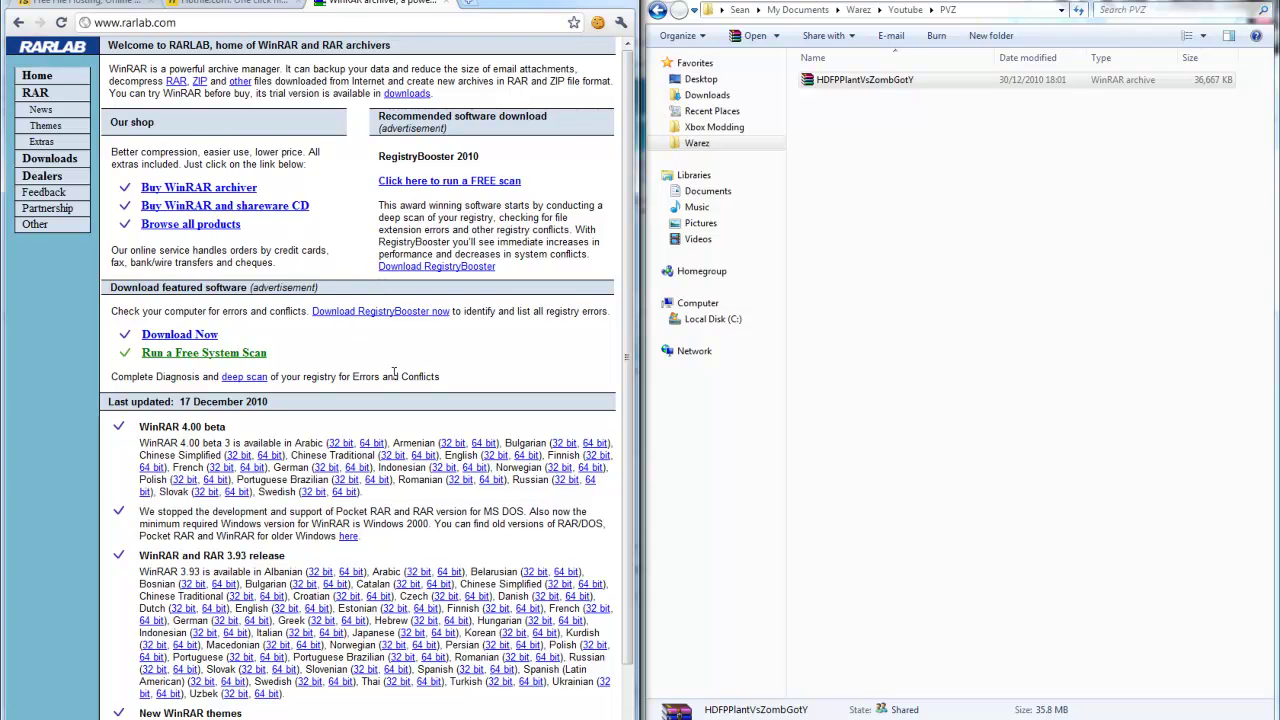
pyautogui.click(266, 10)
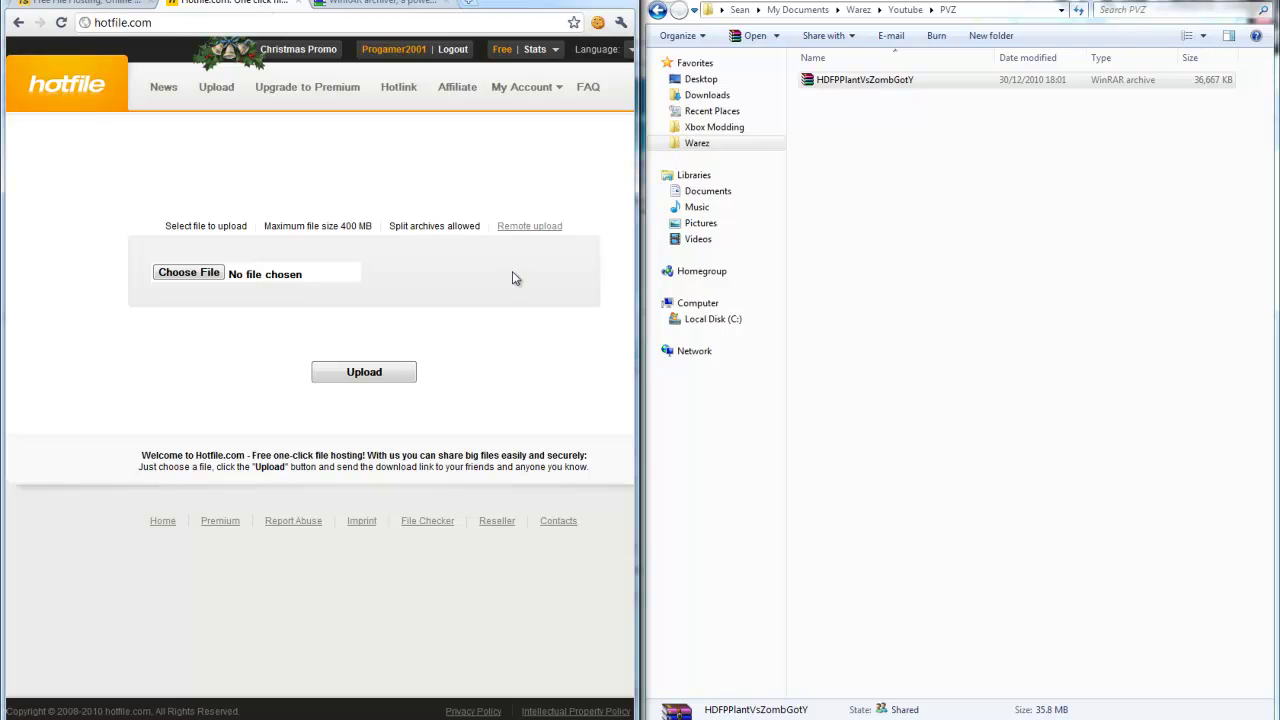
pyautogui.click(80, 4)
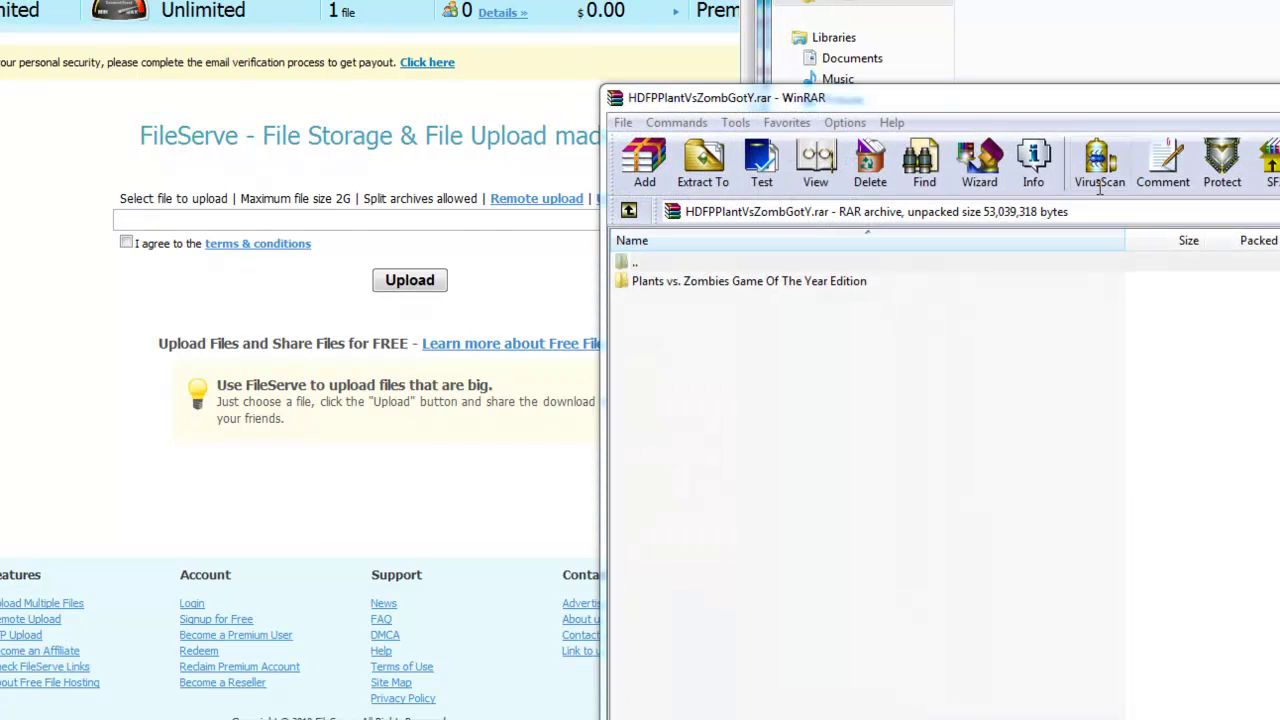
# - View the contents of the HDFPPlantVsZombGotY archive in WinRAR and close the archive
pyautogui.moveTo(1075, 95); pyautogui.dragTo(600, 16)
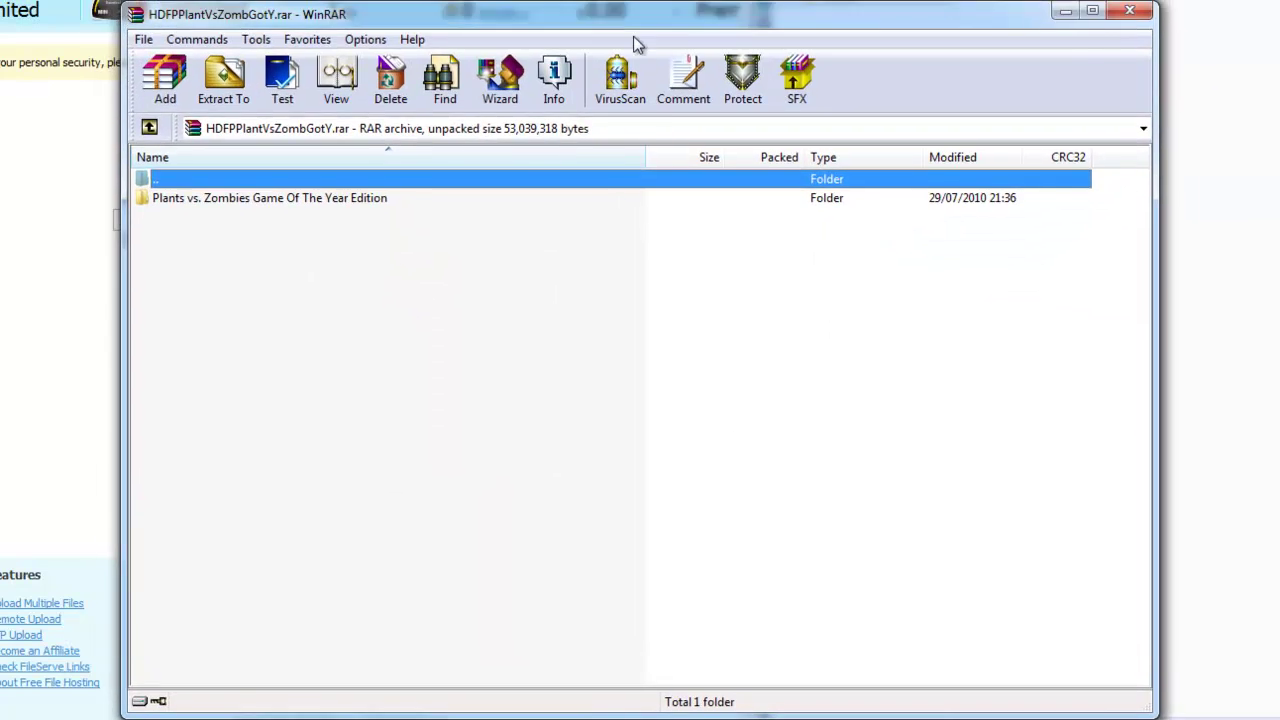
pyautogui.click(1130, 12)
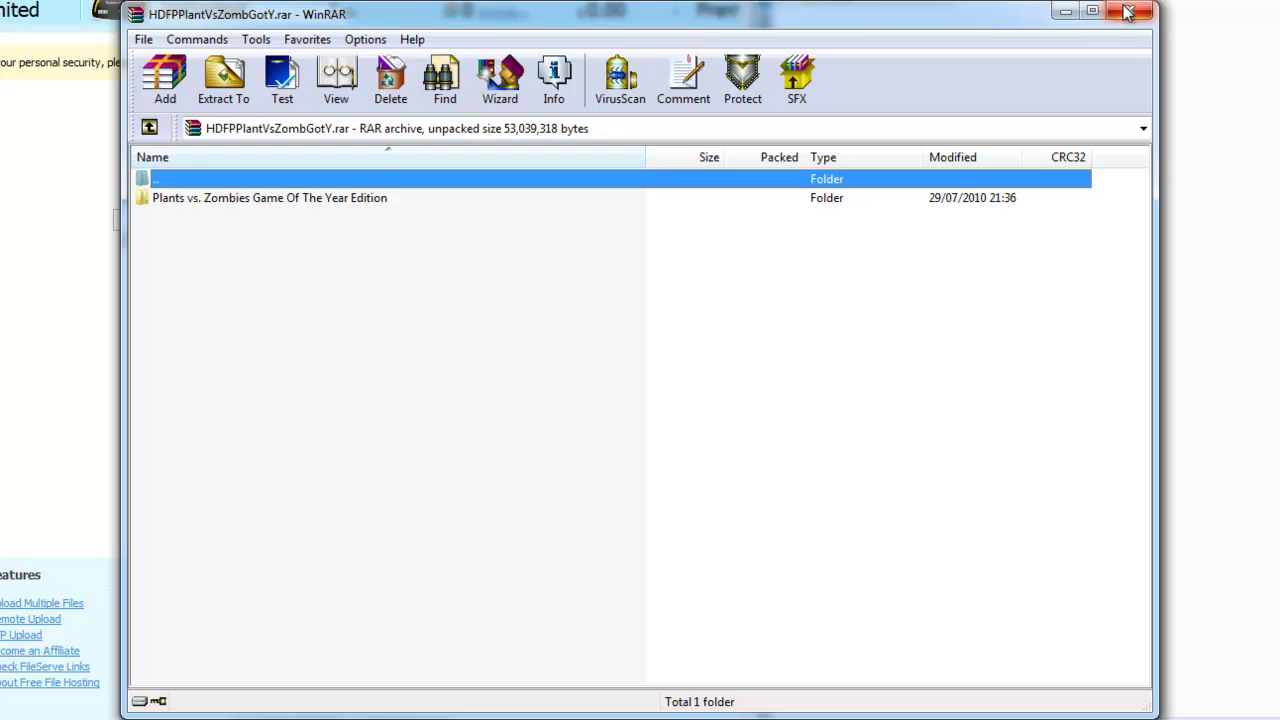
pyautogui.click(1132, 12)
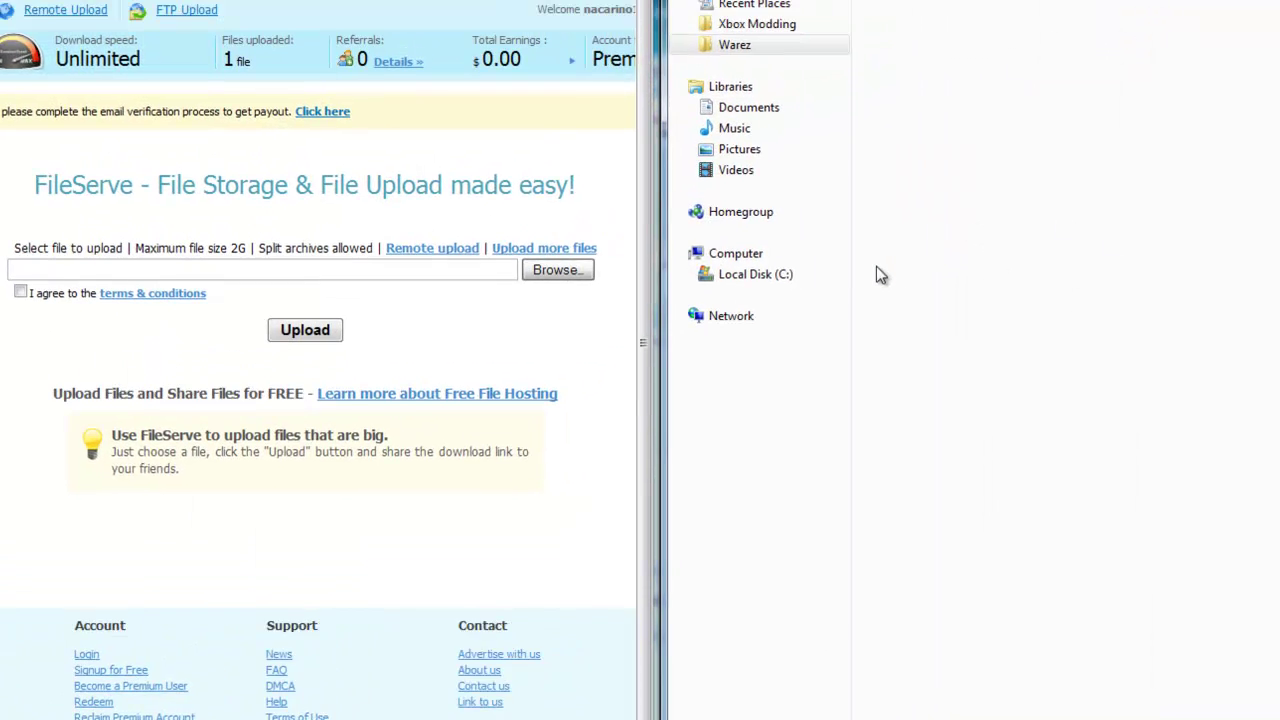
pyautogui.click(678, 65)
pyautogui.doubleClick(678, 65)
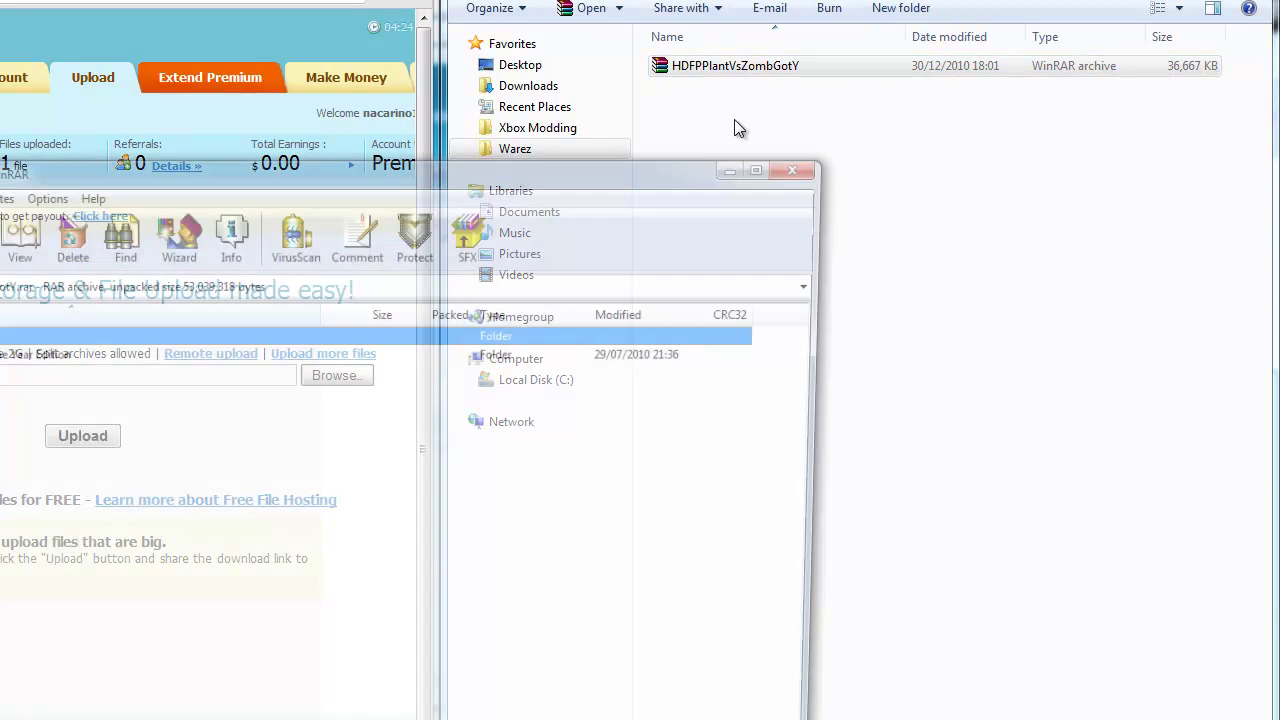
pyautogui.click(811, 160)
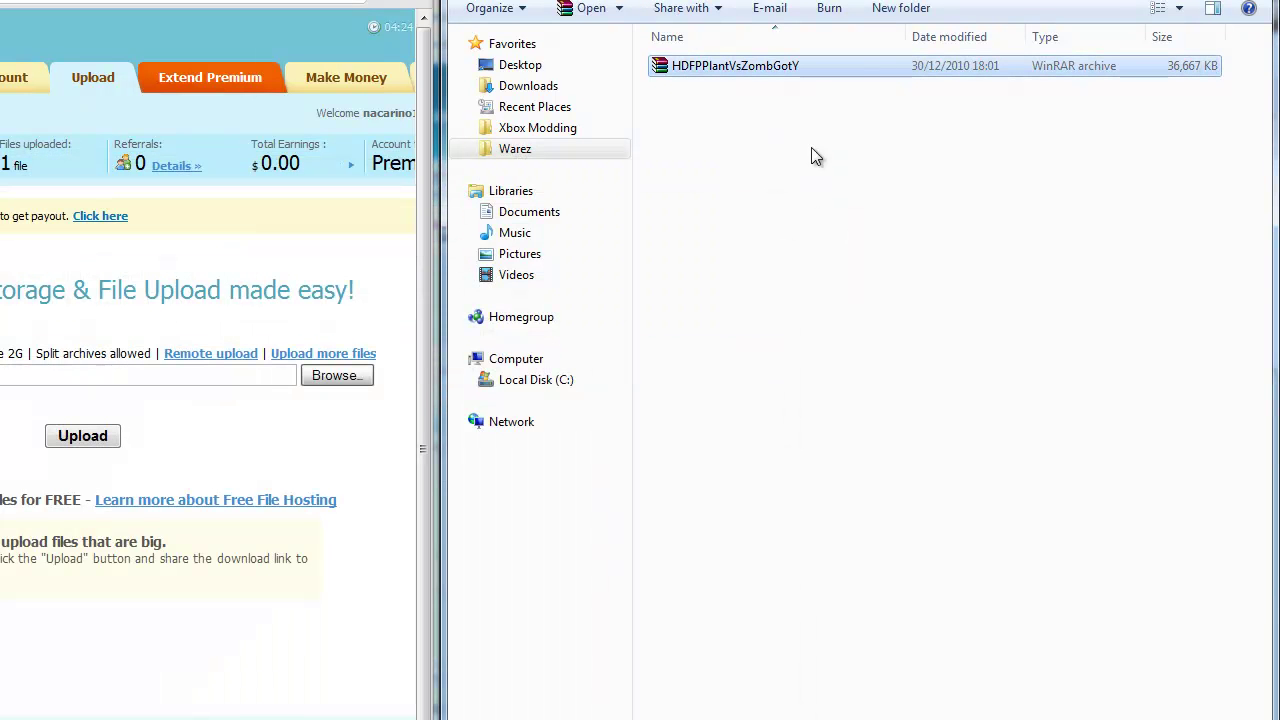
pyautogui.click(704, 86)
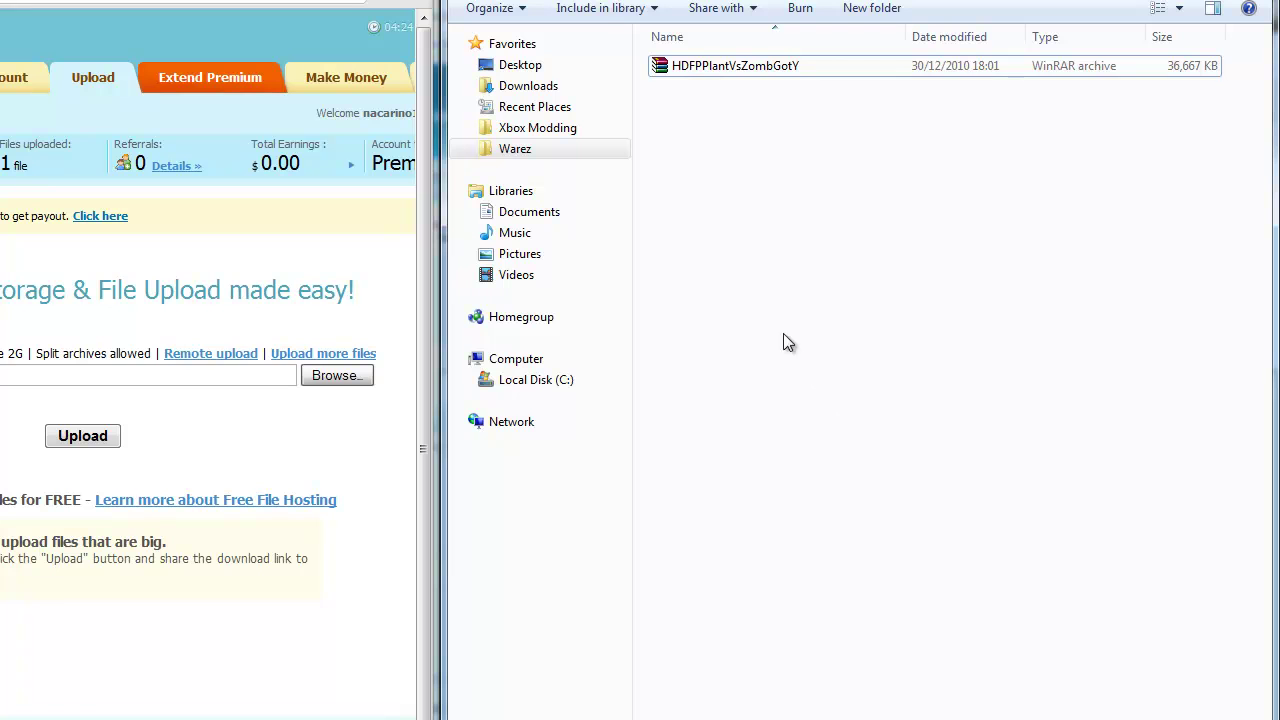
# - Extract the Plants vs. Zombies Game Of The Year Edition folder from the HDFPPlantVsZombGotY archive into the PVZ folder
pyautogui.click(678, 68)
pyautogui.doubleClick(678, 68)
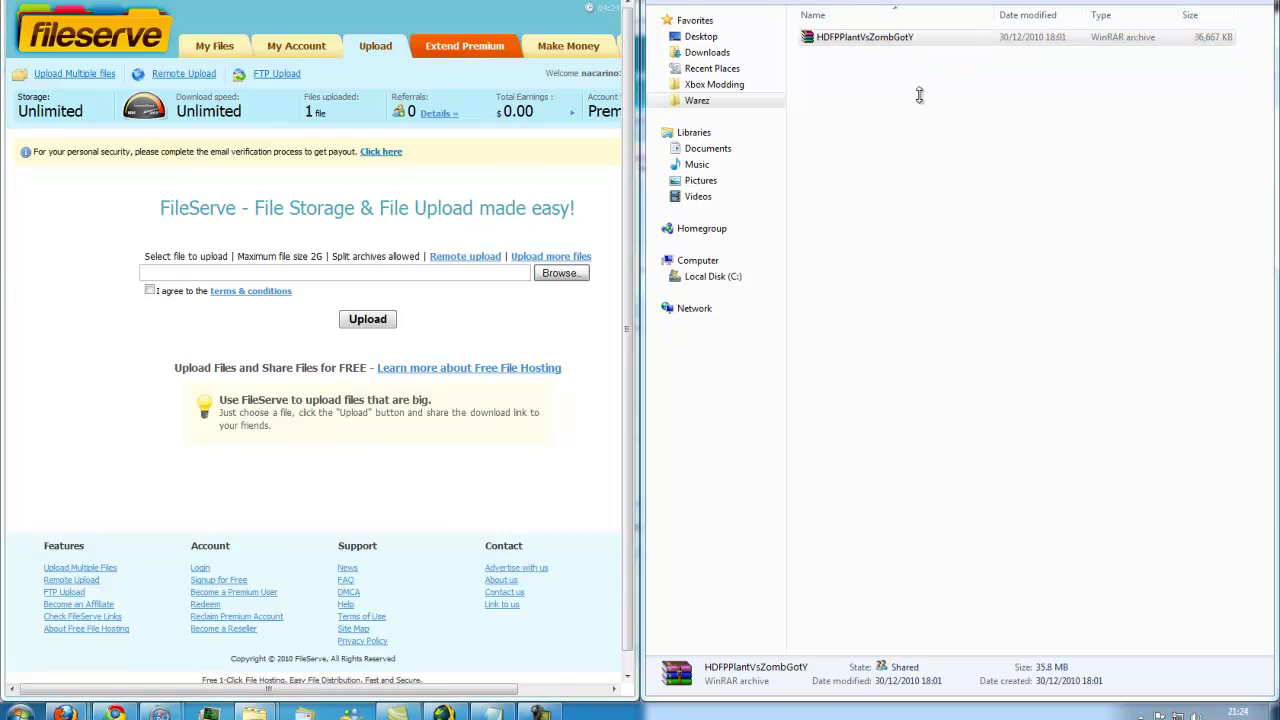
pyautogui.click(226, 257)
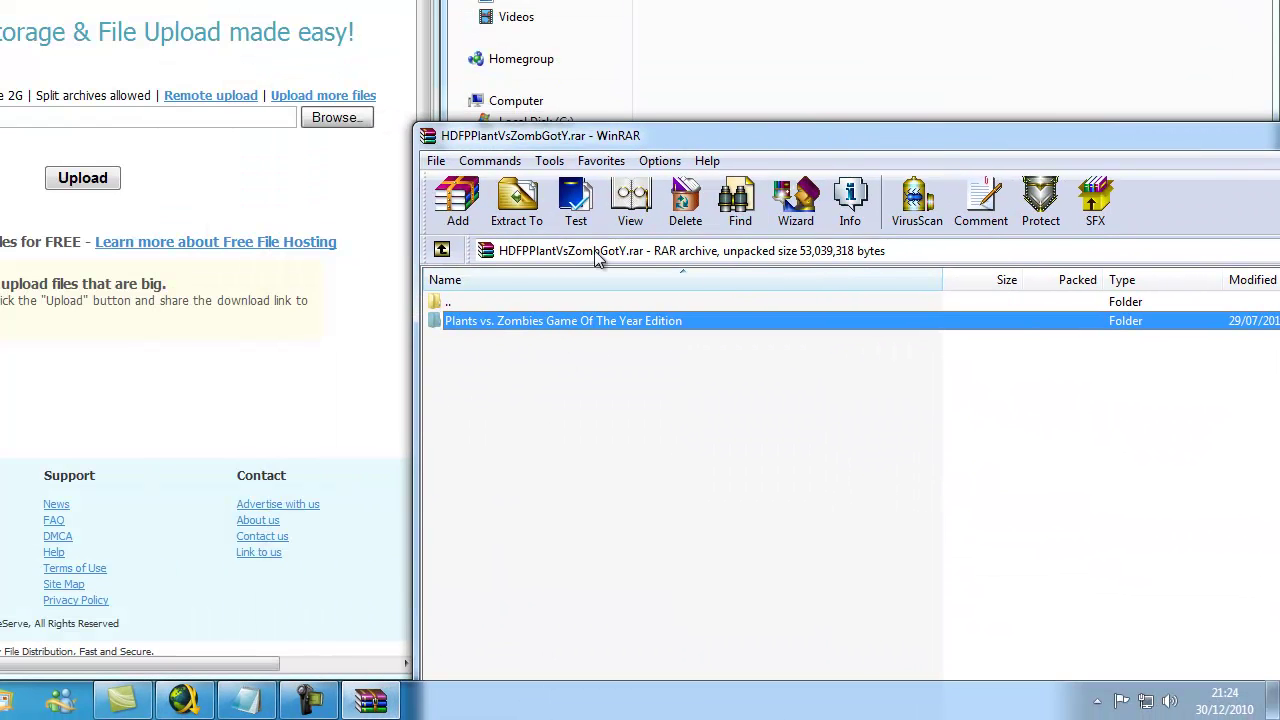
pyautogui.moveTo(570, 333); pyautogui.dragTo(780, 8)
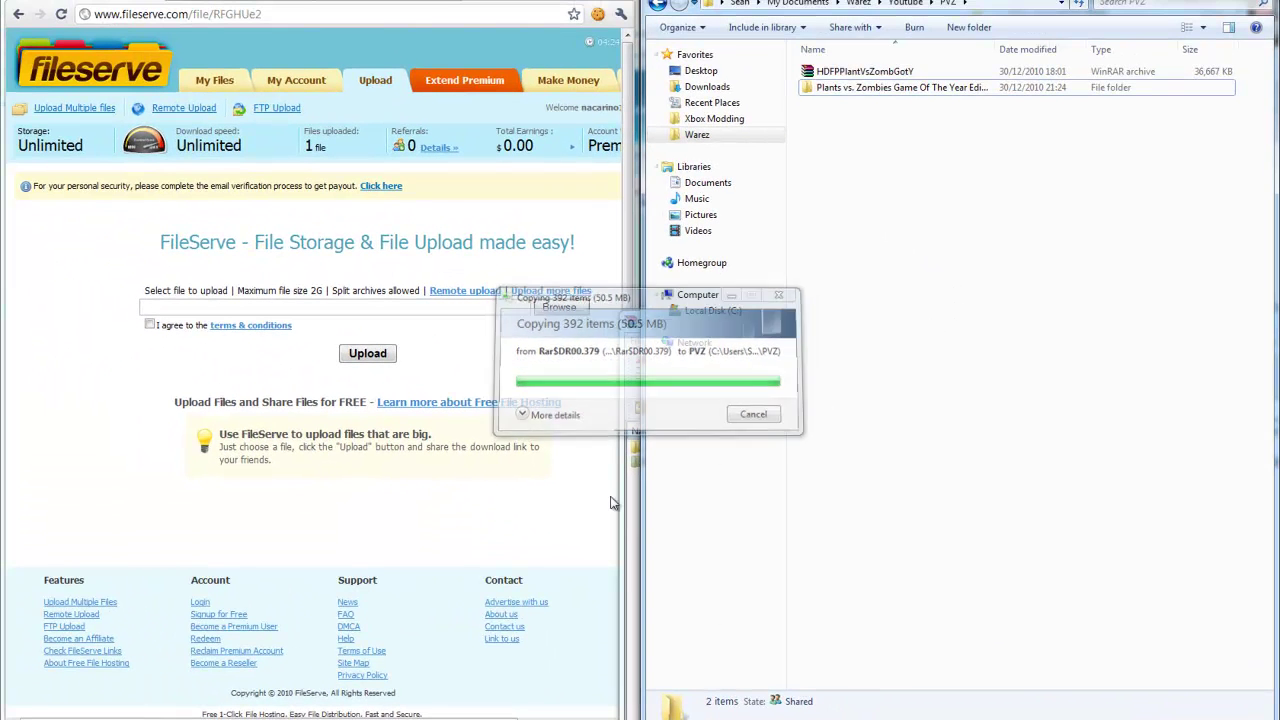
# - Try to move the extracted Plants vs. Zombies folder into Program Files (x86), decline the folder merge and close that window
pyautogui.click(257, 718)
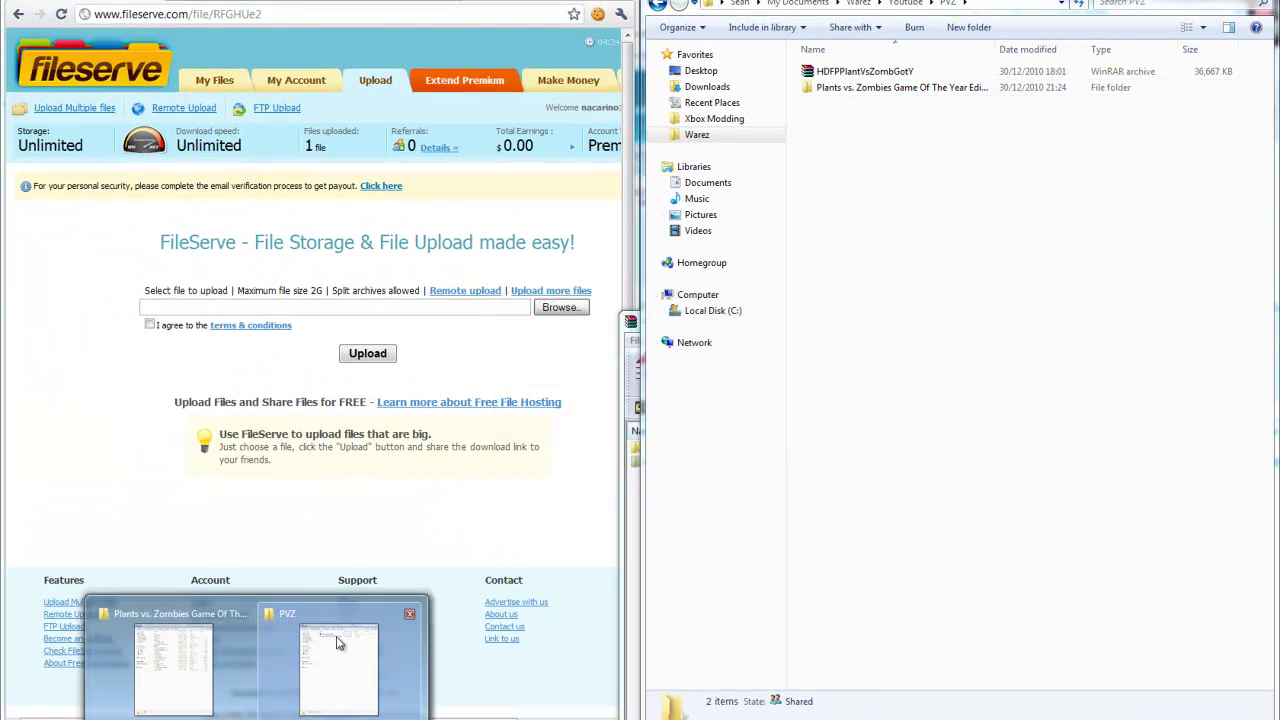
pyautogui.click(174, 665)
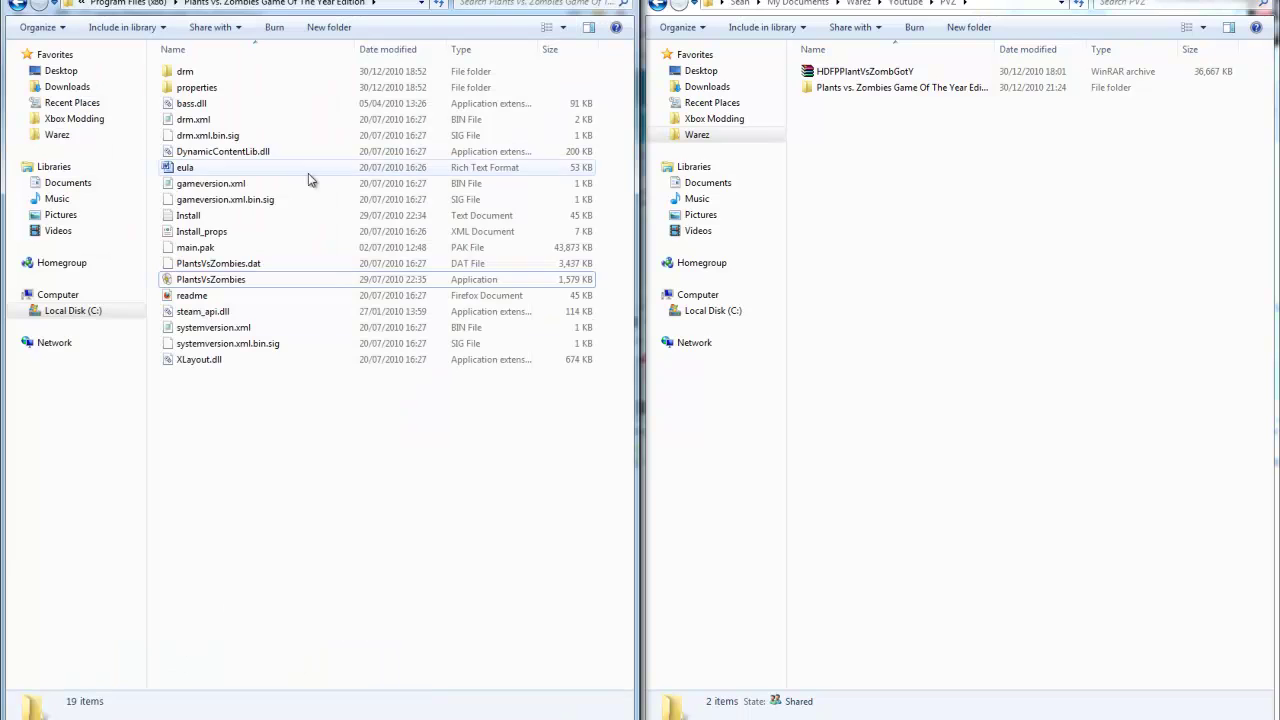
pyautogui.click(136, 3)
pyautogui.click(902, 89)
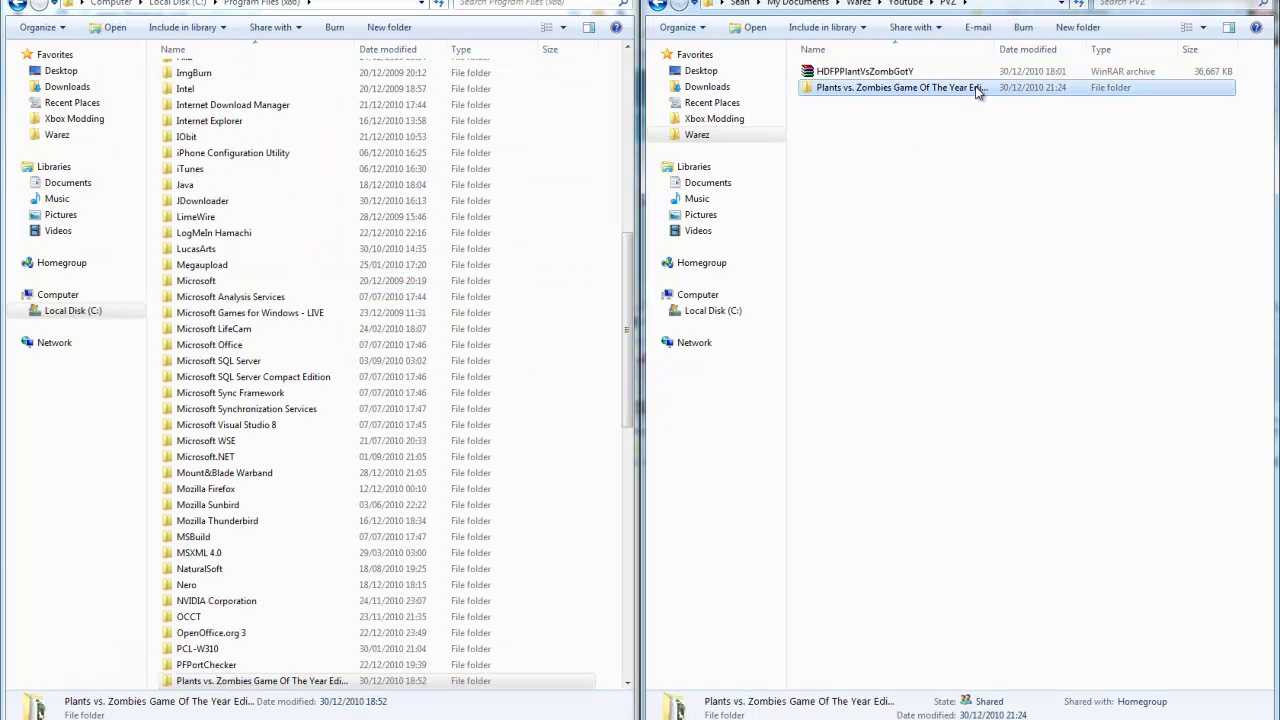
pyautogui.moveTo(941, 92); pyautogui.dragTo(400, 2)
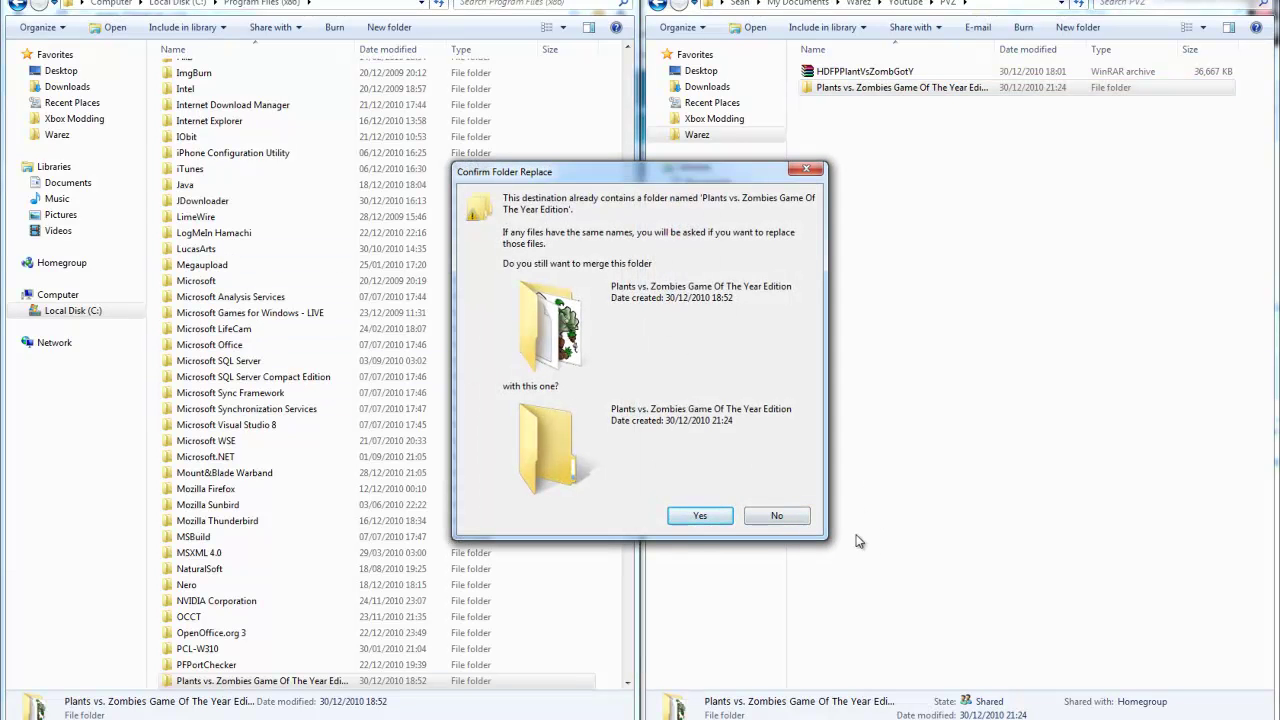
pyautogui.click(796, 524)
pyautogui.click(618, 3)
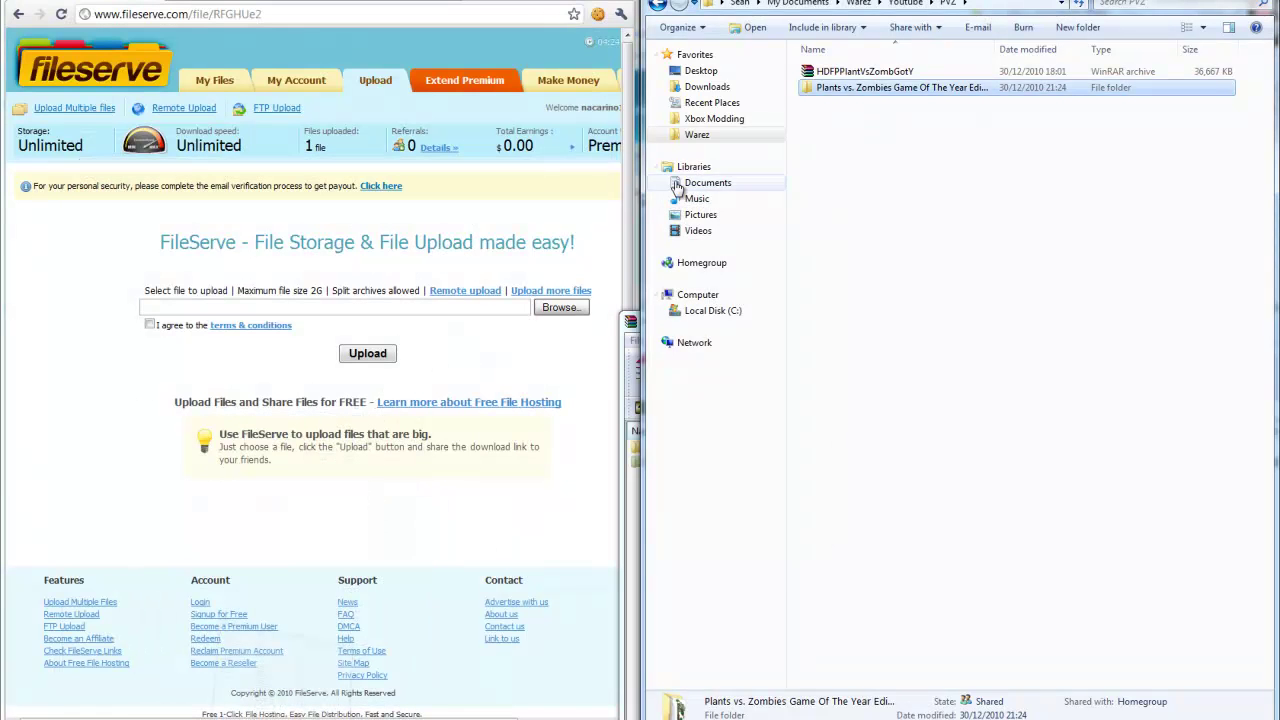
pyautogui.click(912, 253)
pyautogui.click(911, 259)
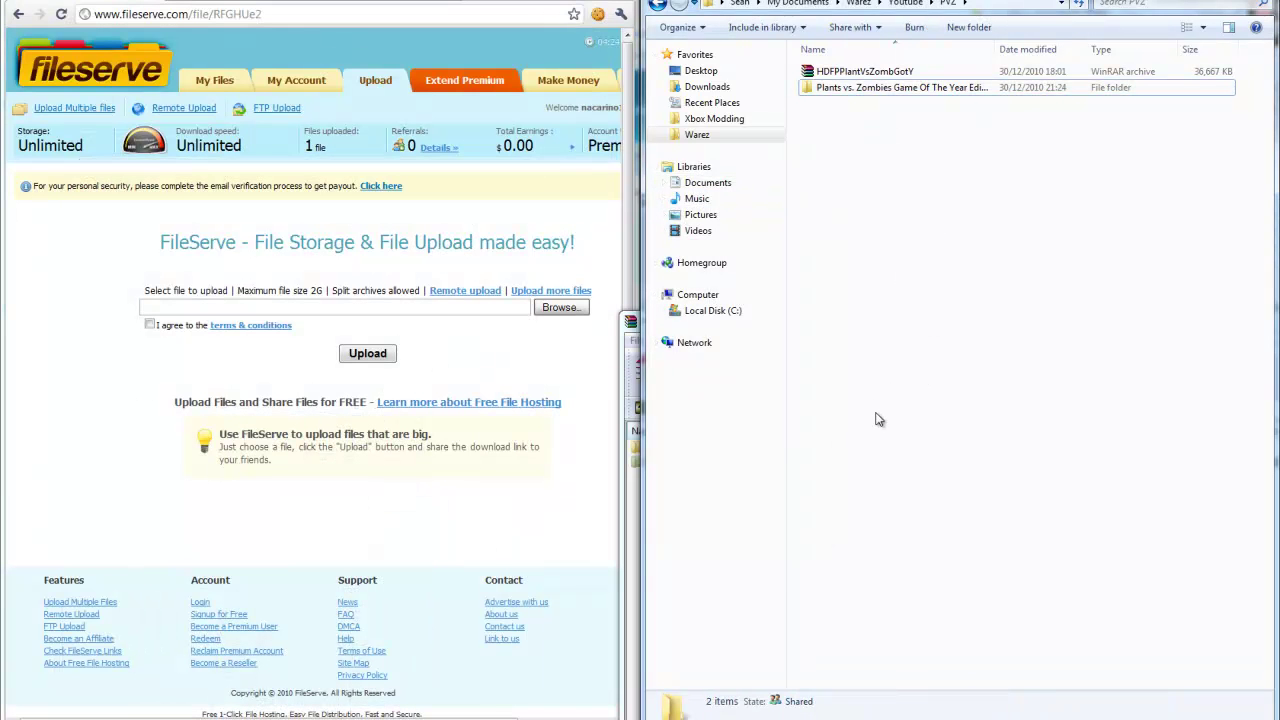
pyautogui.click(534, 349)
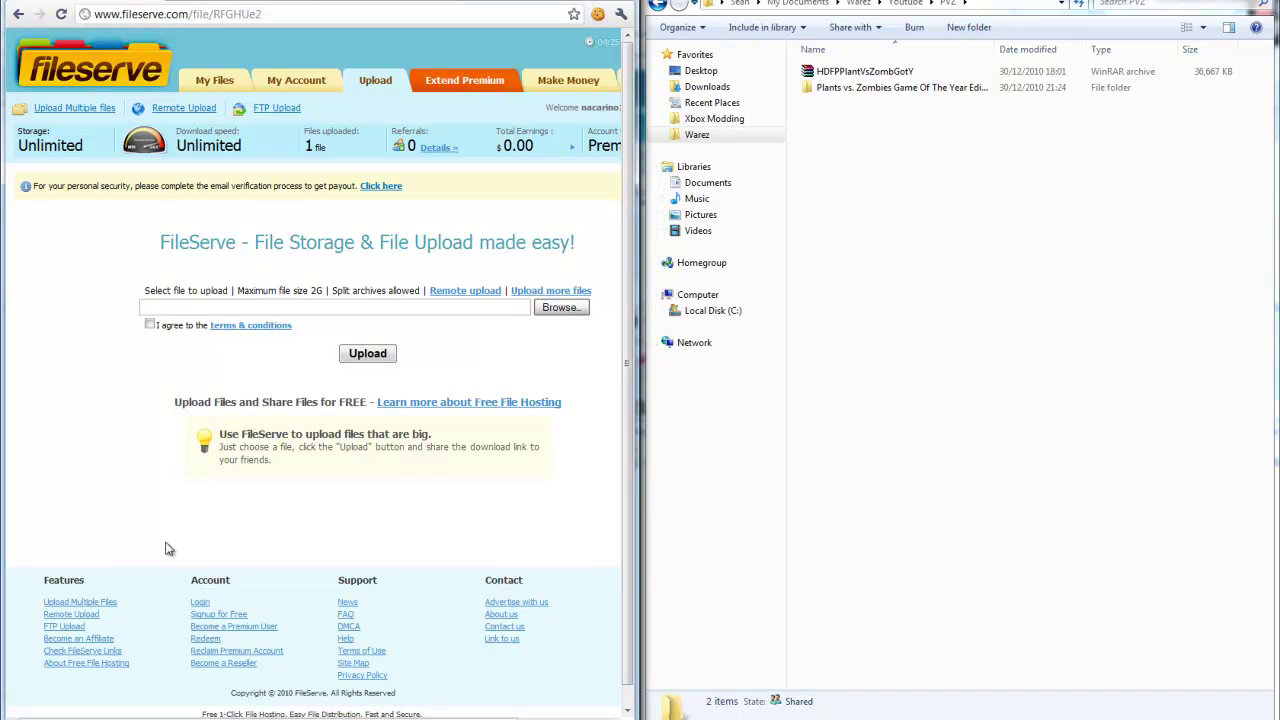
pyautogui.middleClick(366, 519)
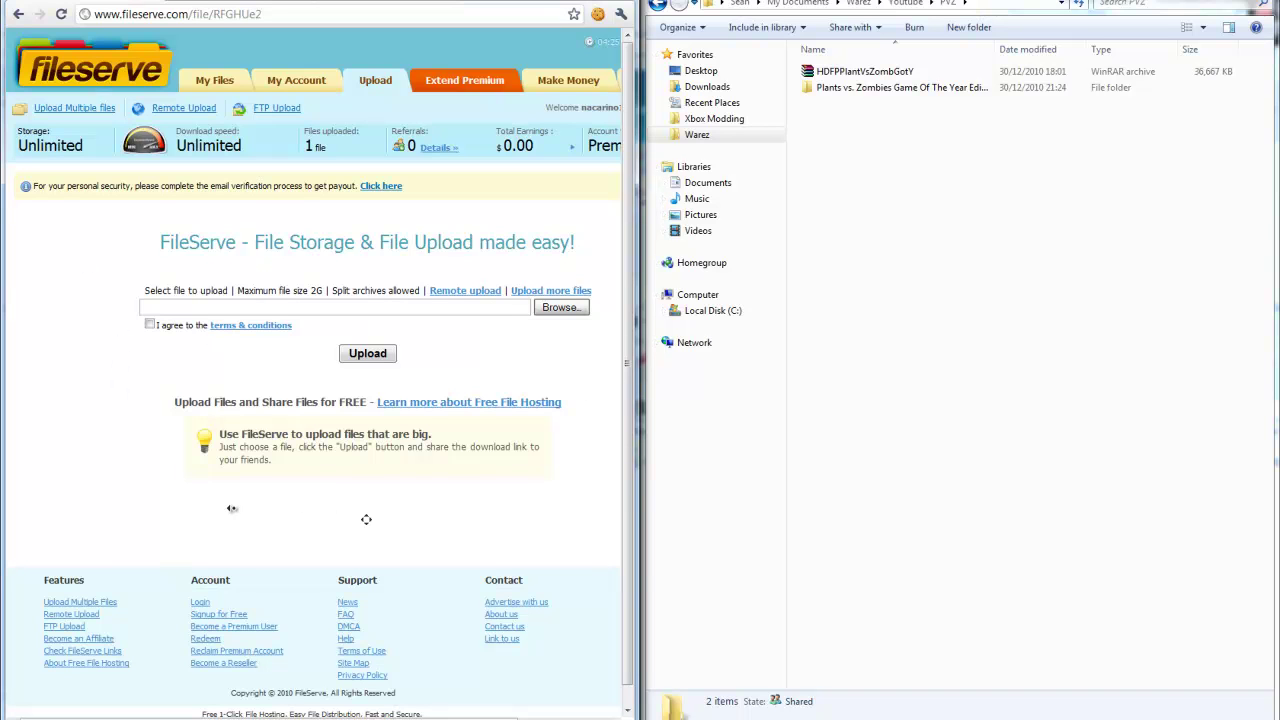
pyautogui.middleClick(201, 199)
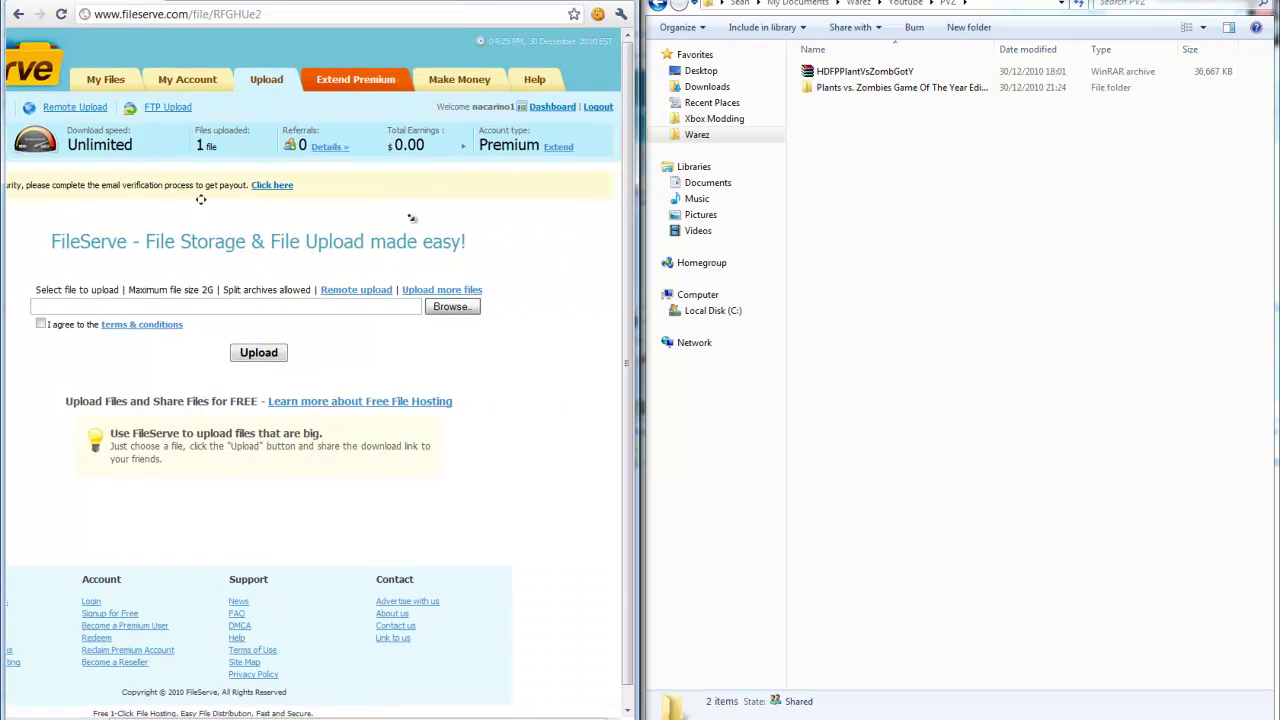
pyautogui.middleClick(69, 197)
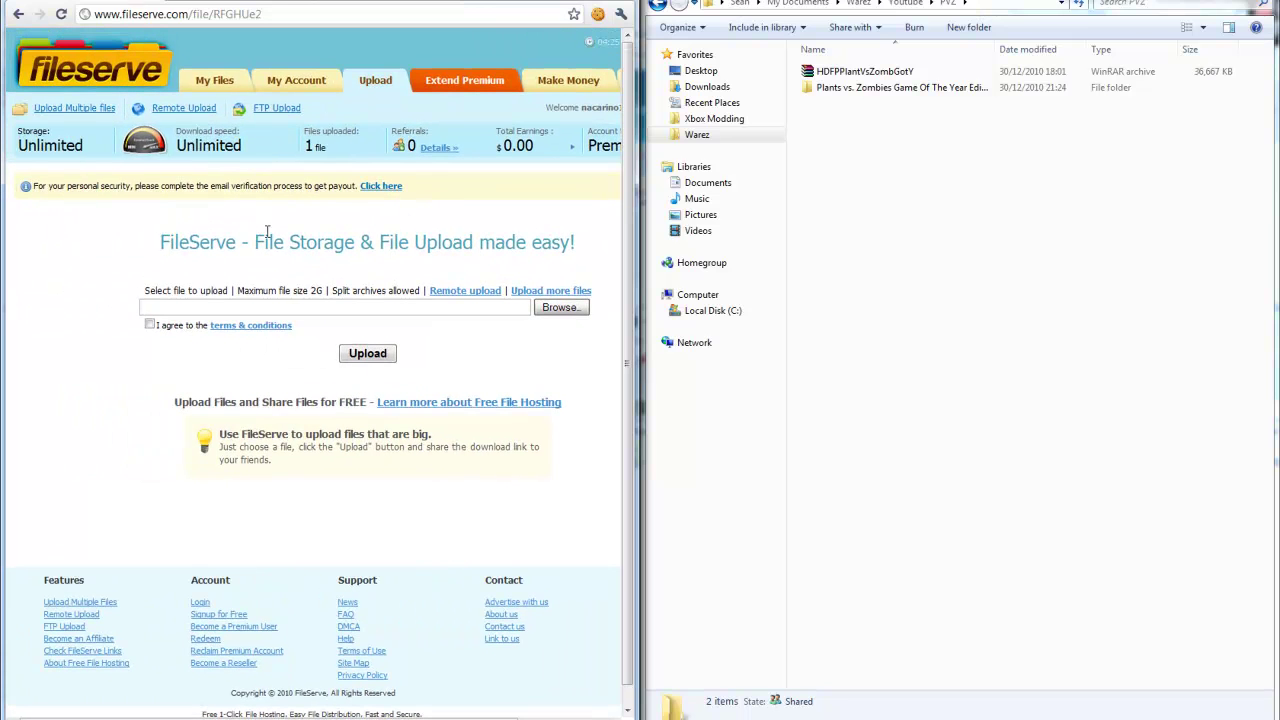
pyautogui.hscroll(3, 288, 220)
pyautogui.hscroll(-3, 200, 222)
# - Copy the FileServe link from the Update note in Notepad and open it in the browser
pyautogui.hotkey('alt', 'Tab')
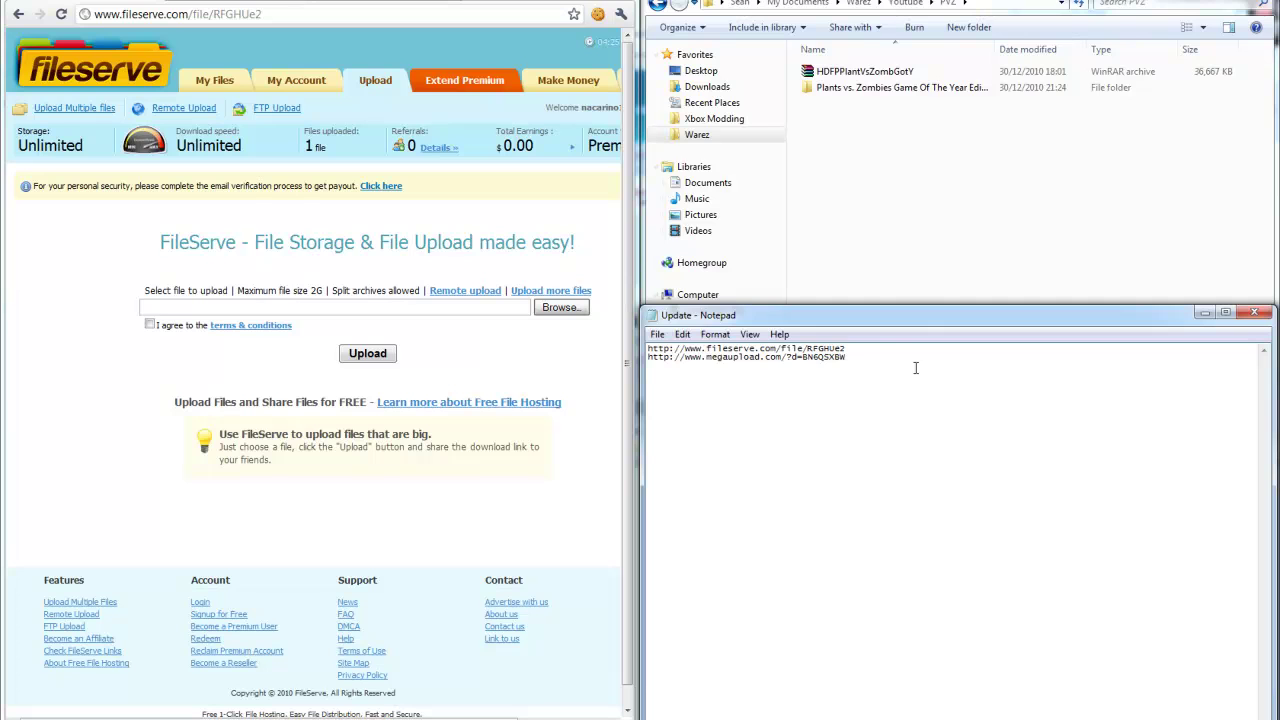
pyautogui.moveTo(874, 352); pyautogui.dragTo(648, 350)
pyautogui.hotkey('ctrl', 'c')
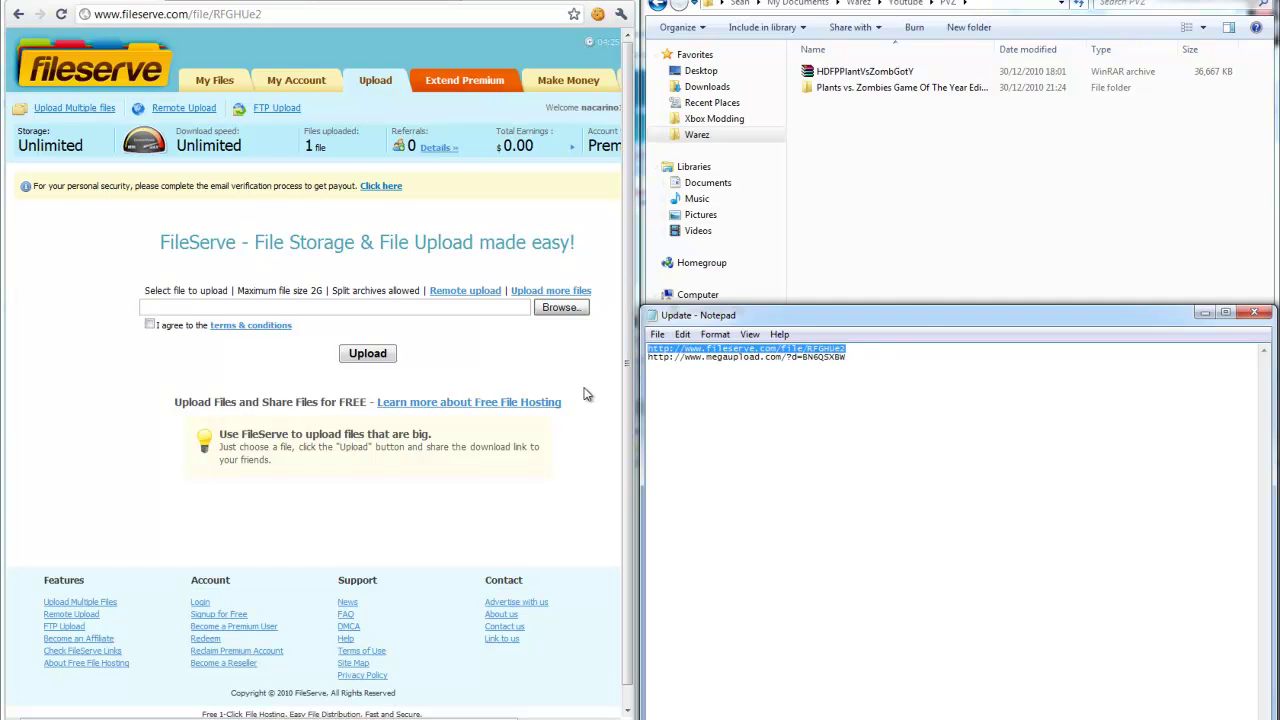
pyautogui.click(290, 20)
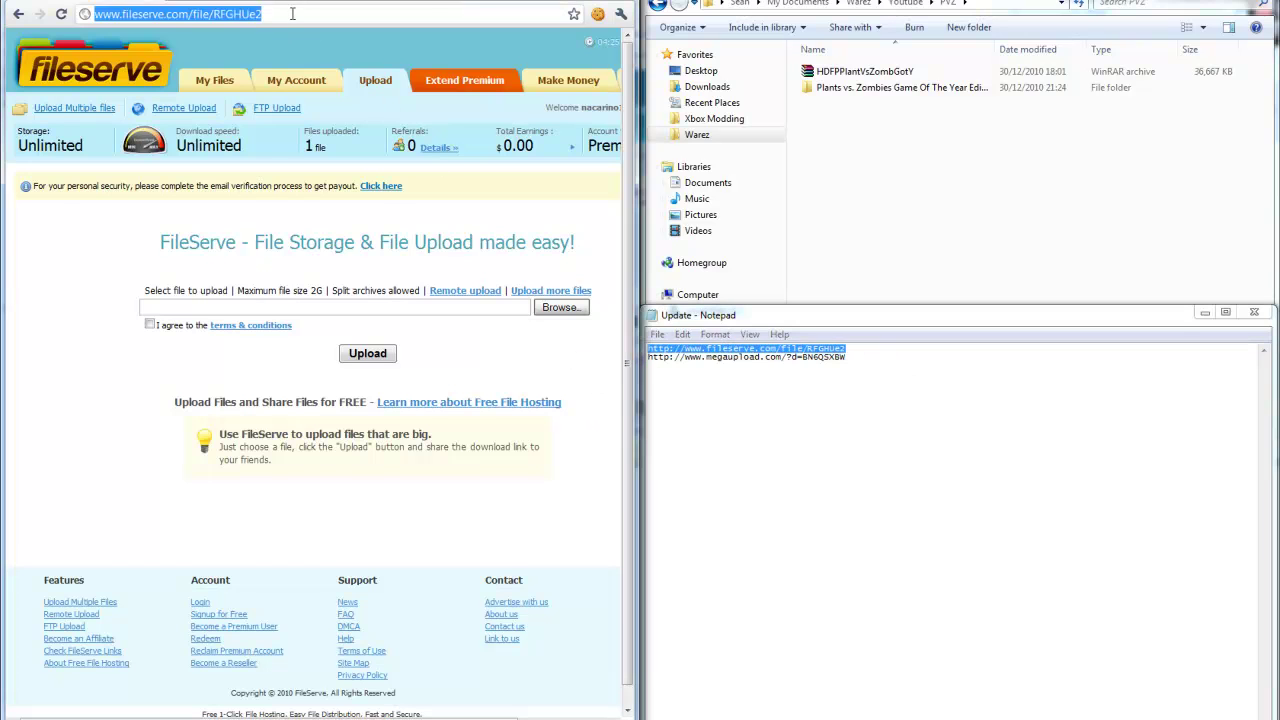
pyautogui.hotkey('ctrl', 'v')
pyautogui.press('Return')
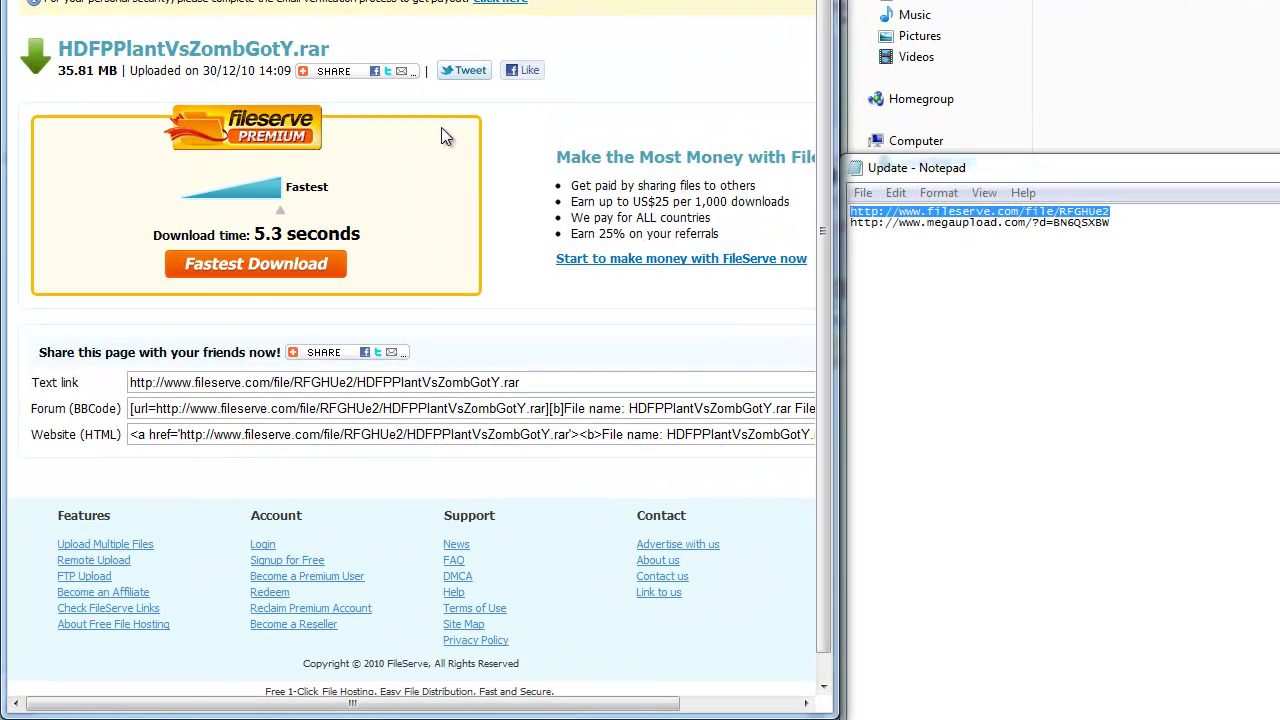
# - Start the fastest download of HDFPPlantVsZombGotY.rar in the Compressed category, then close the download progress window
pyautogui.click(262, 266)
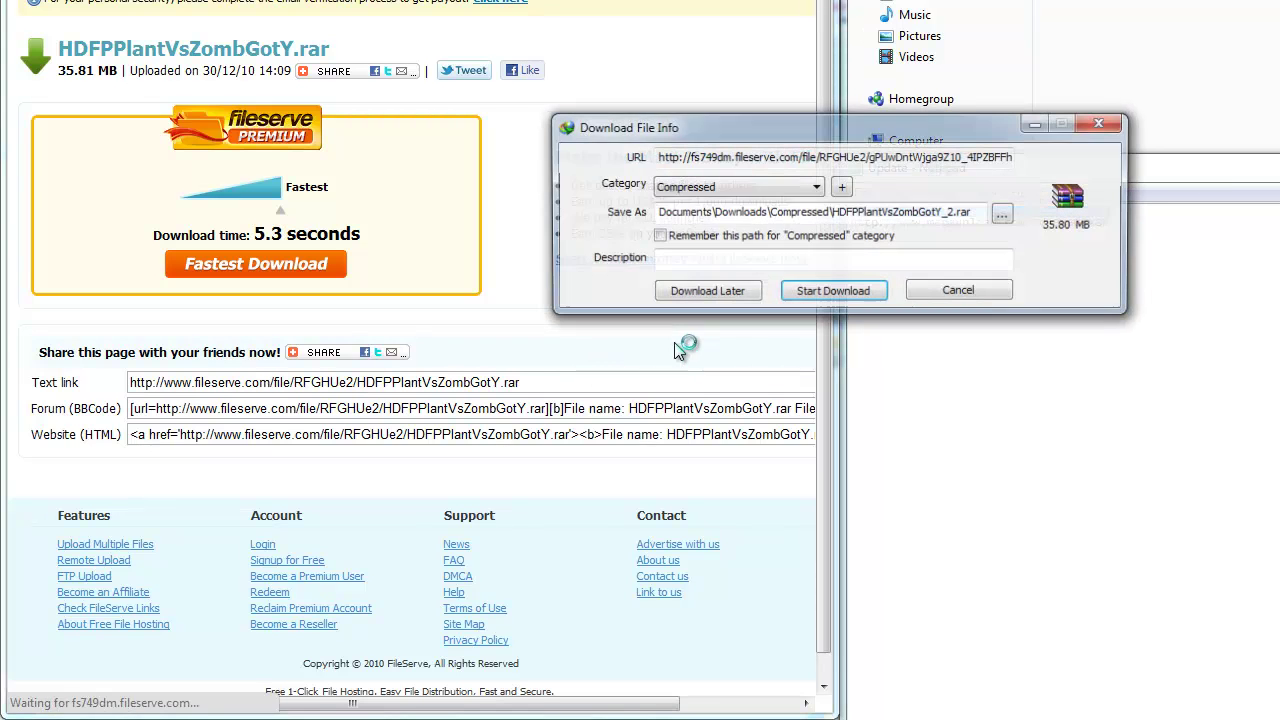
pyautogui.click(812, 289)
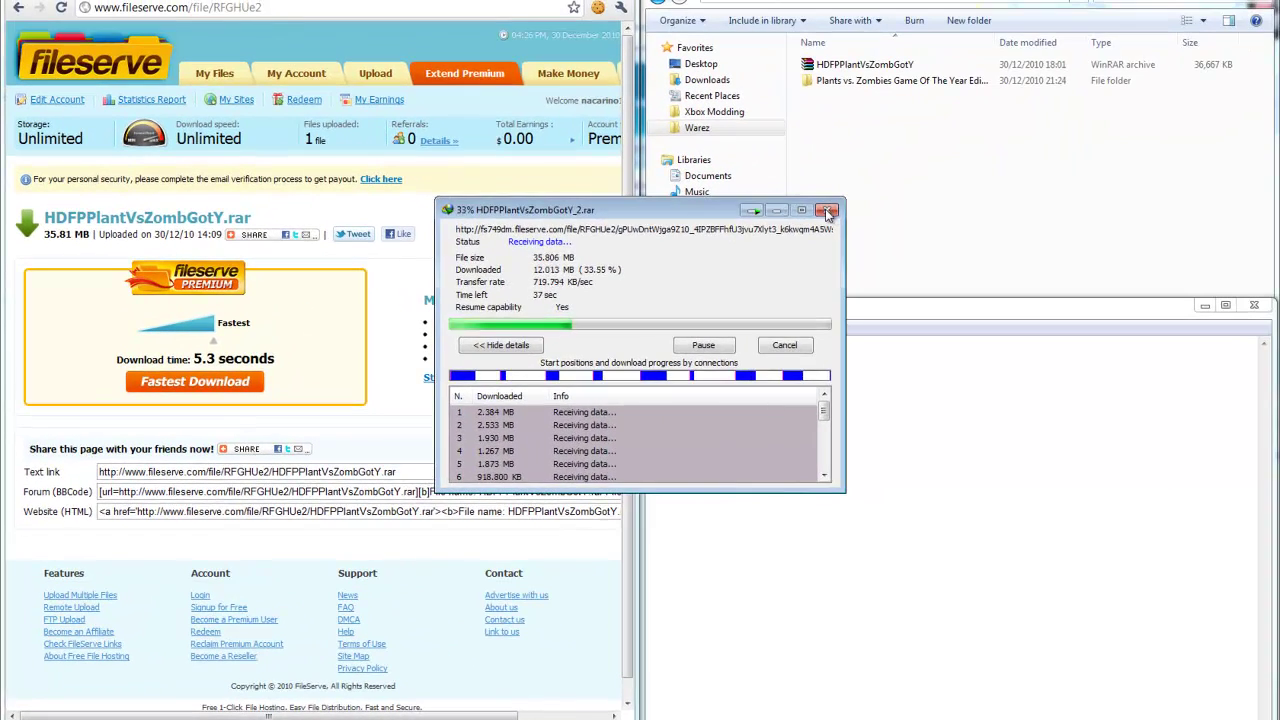
pyautogui.click(841, 202)
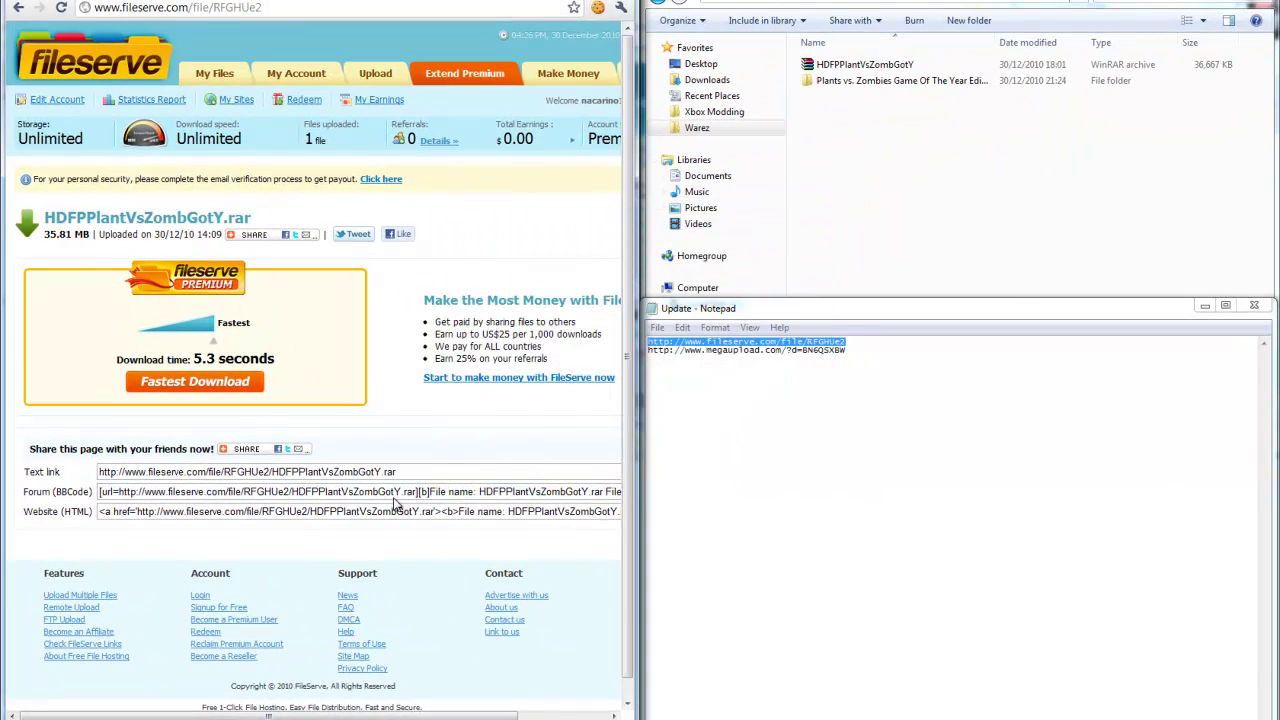
# - Switch to JDownloader and move its window over the browser so the Explorer and Notepad windows stay uncovered
pyautogui.moveTo(445, 719)
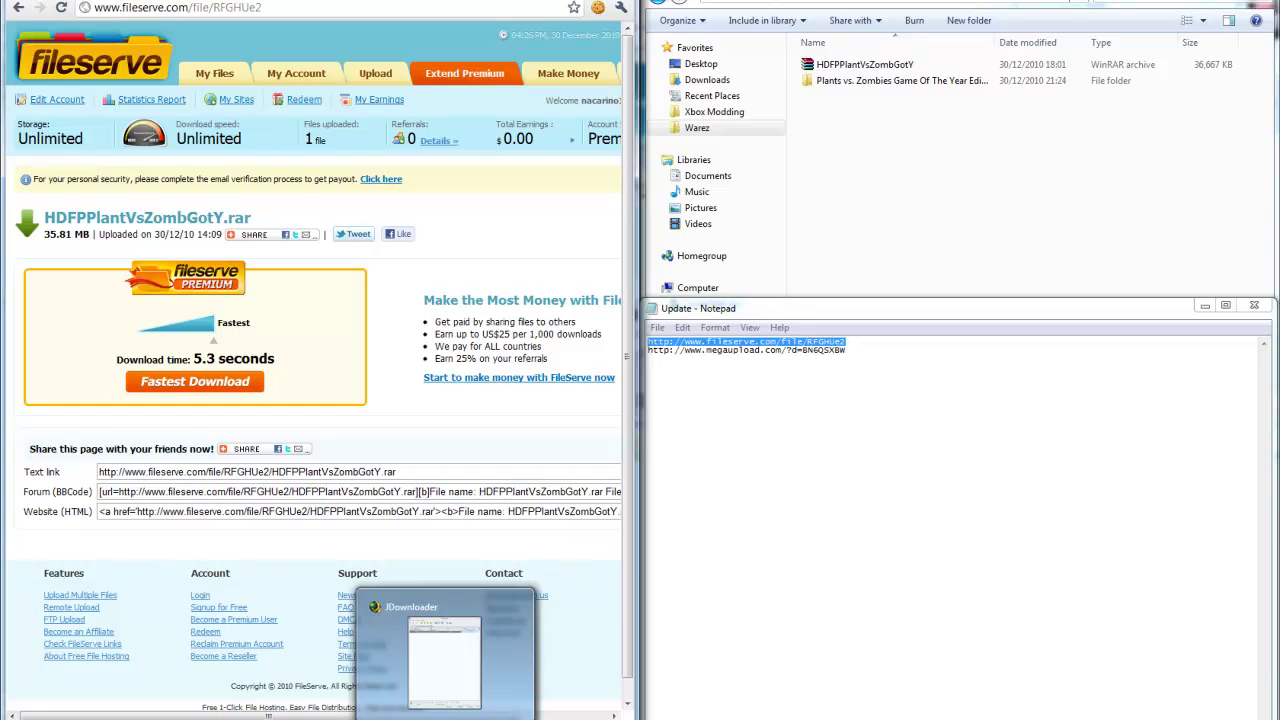
pyautogui.click(444, 665)
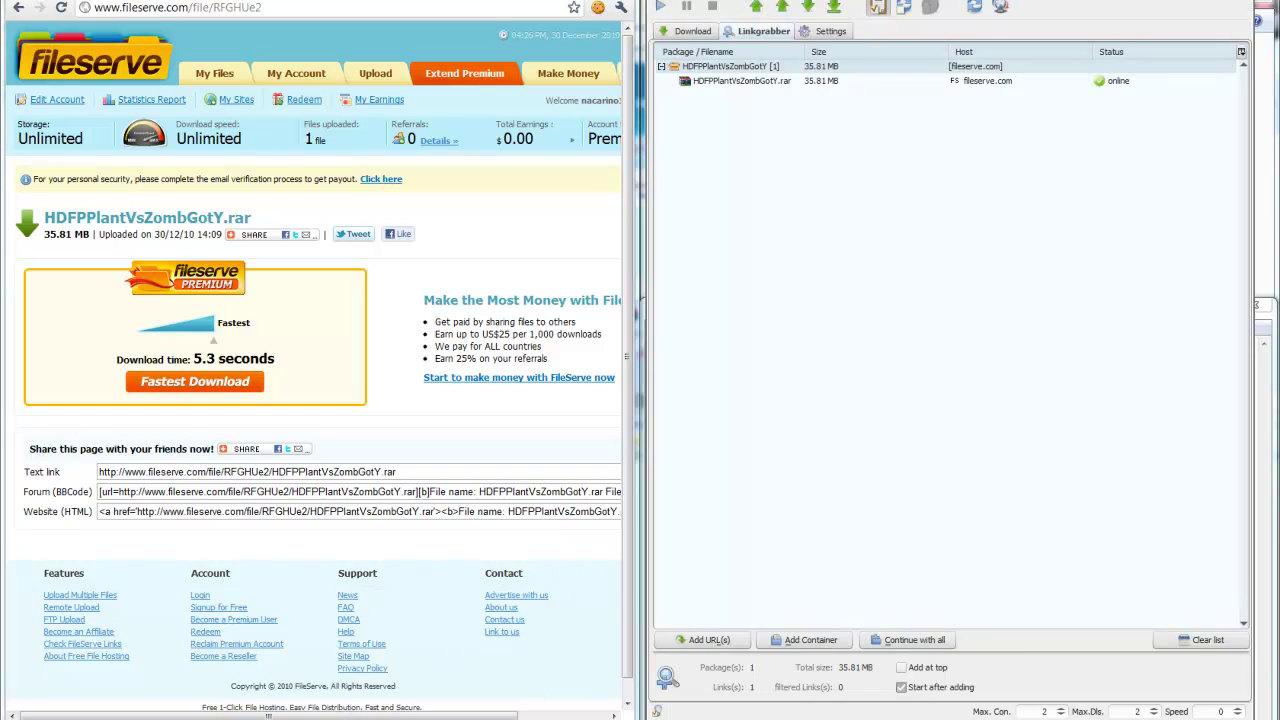
pyautogui.moveTo(812, 20); pyautogui.dragTo(258, 0)
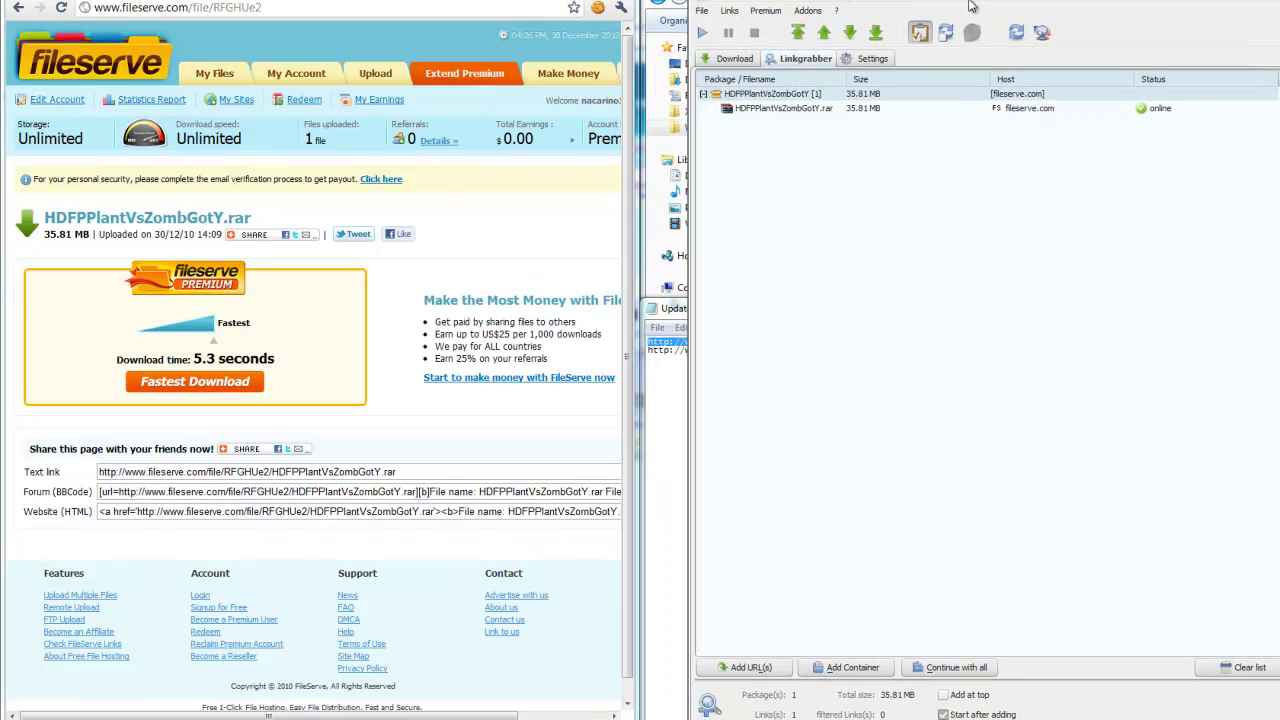
pyautogui.moveTo(975, 6); pyautogui.dragTo(297, 12)
# - Continue with all links for the FileServe HDFPPlantVsZombGotY package in the Linkgrabber and expand that package in the download list
pyautogui.click(145, 95)
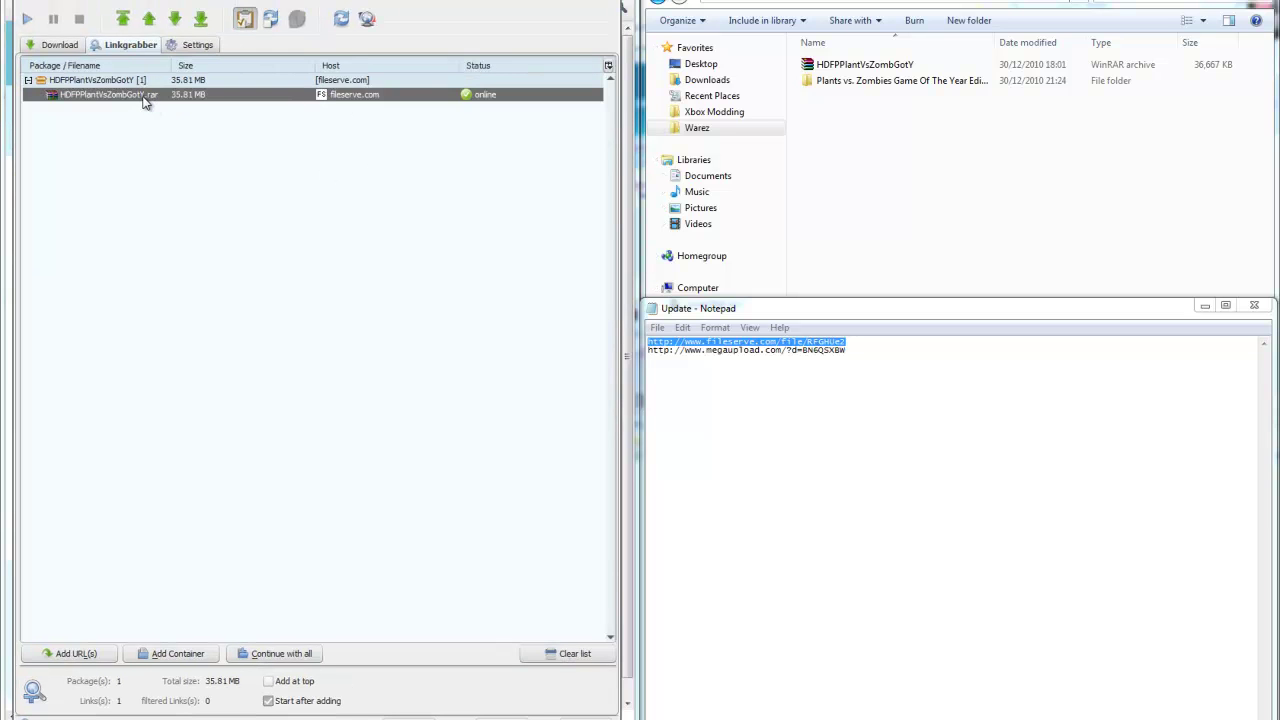
pyautogui.click(114, 79)
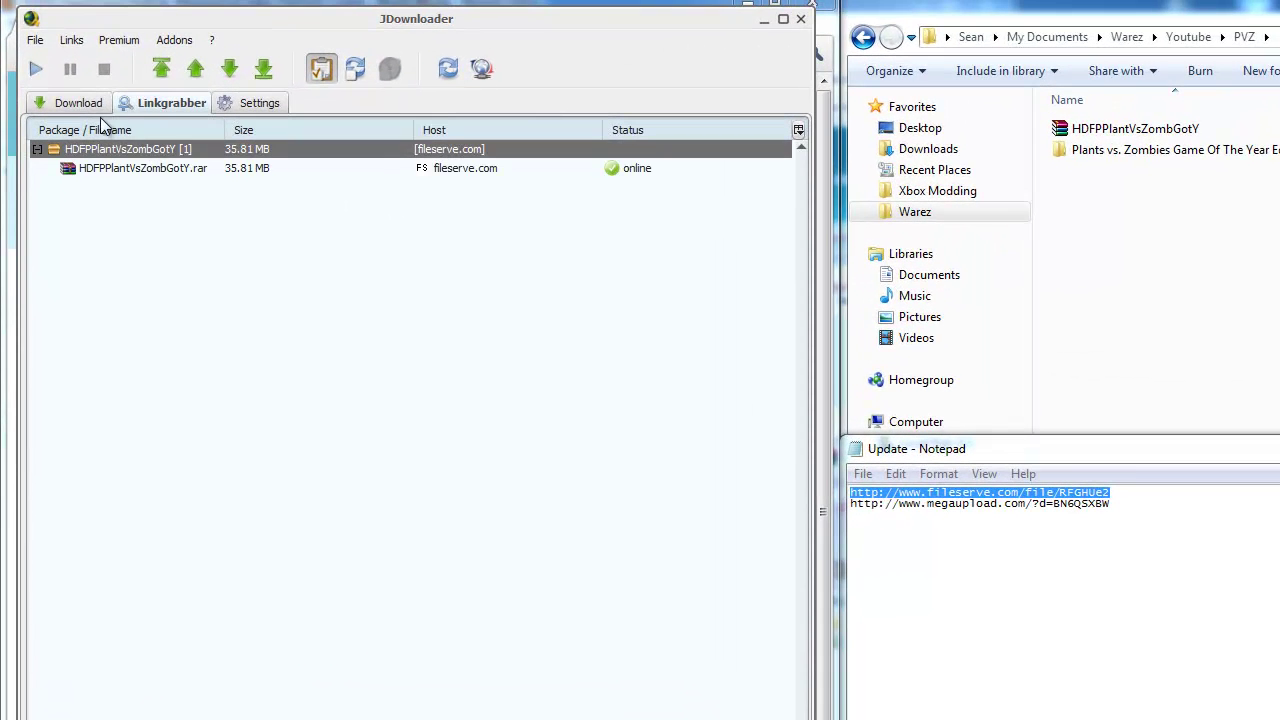
pyautogui.rightClick(145, 163)
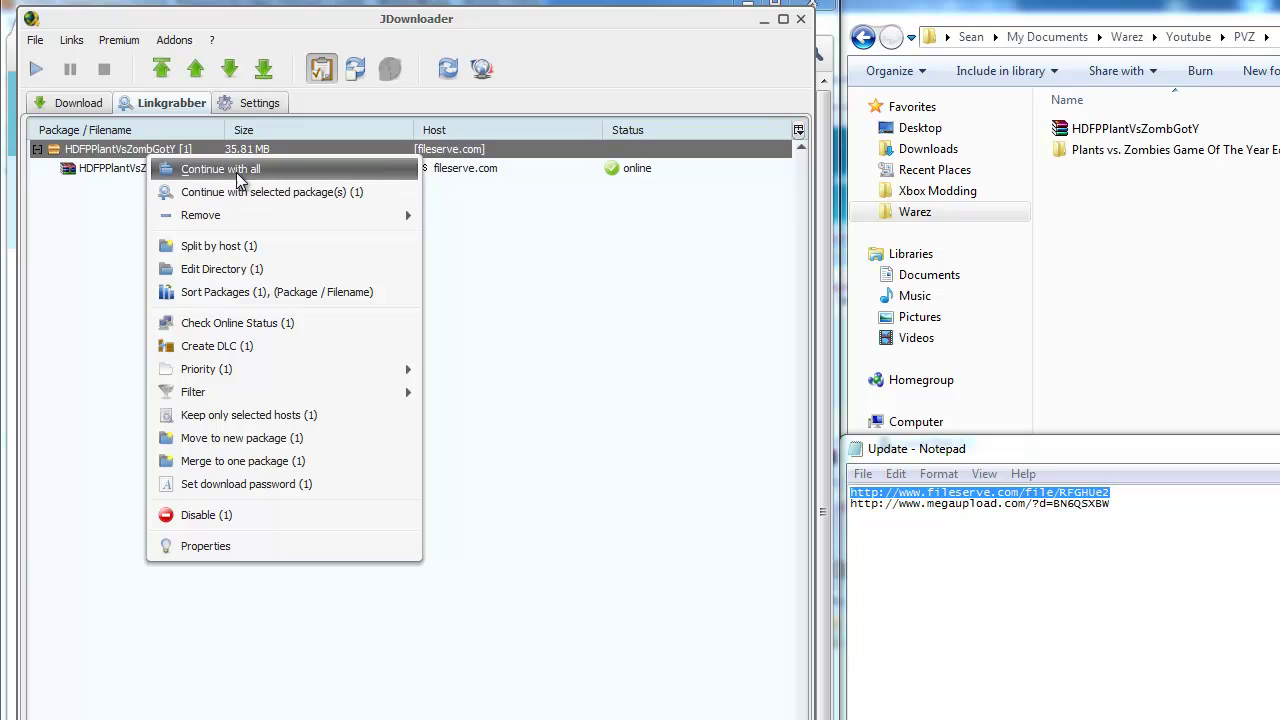
pyautogui.click(205, 169)
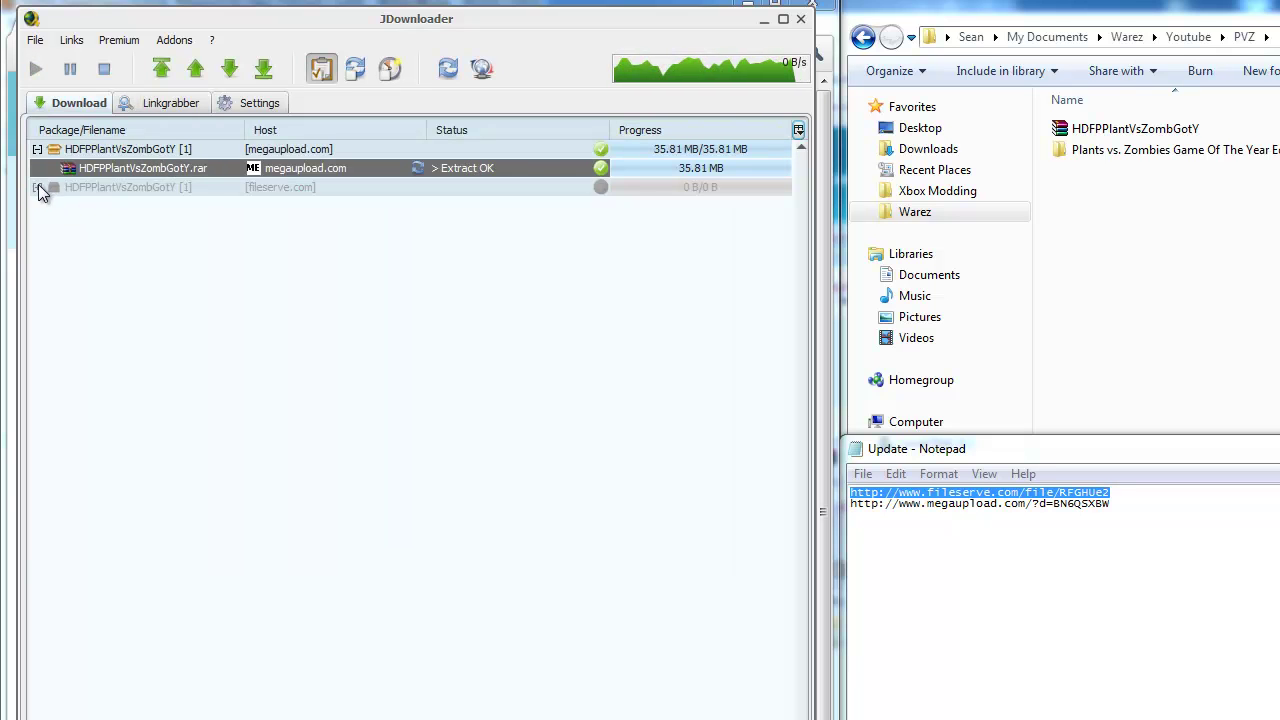
pyautogui.click(38, 187)
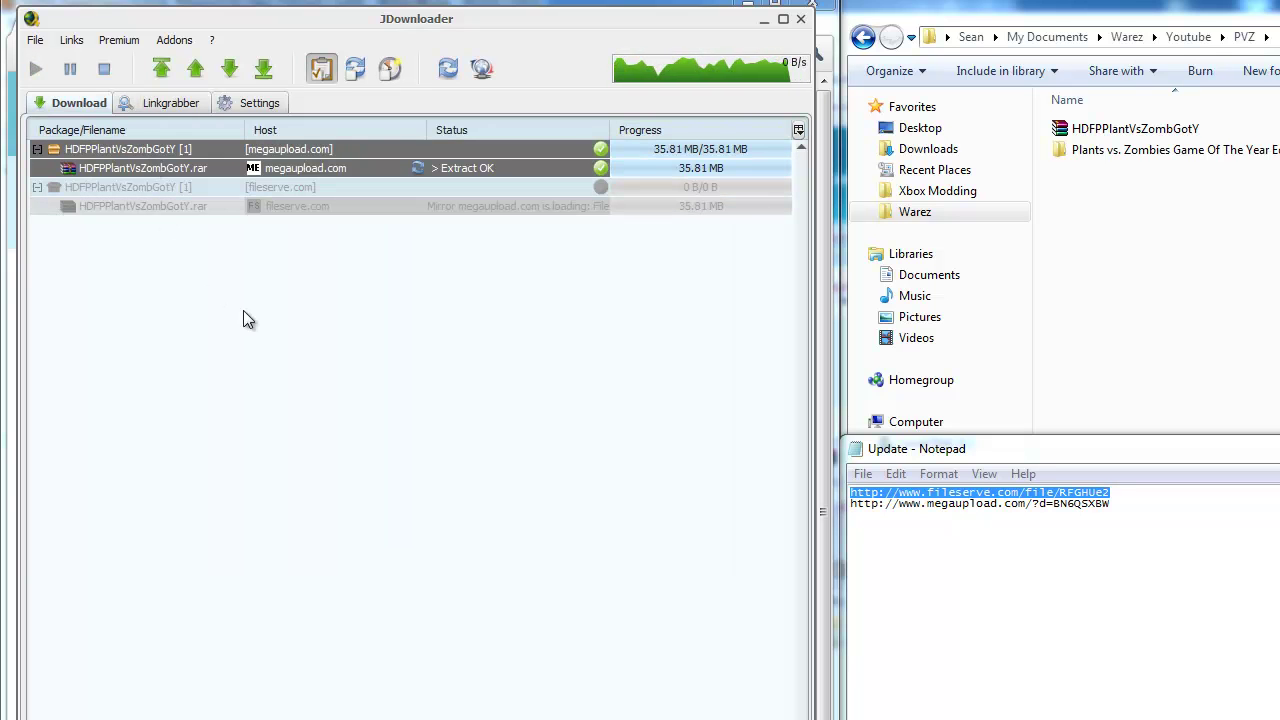
# - Check the Linkgrabber and download lists for the FileServe HDFPPlantVsZombGotY package
pyautogui.click(168, 102)
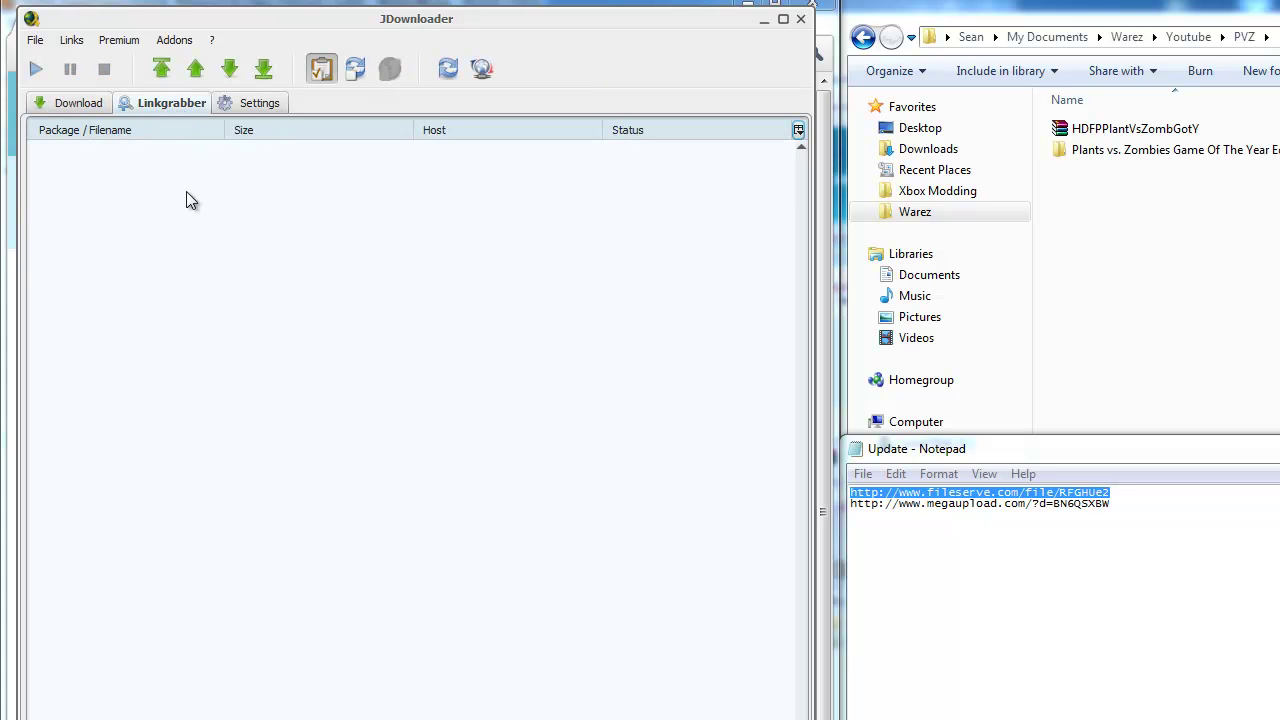
pyautogui.click(86, 103)
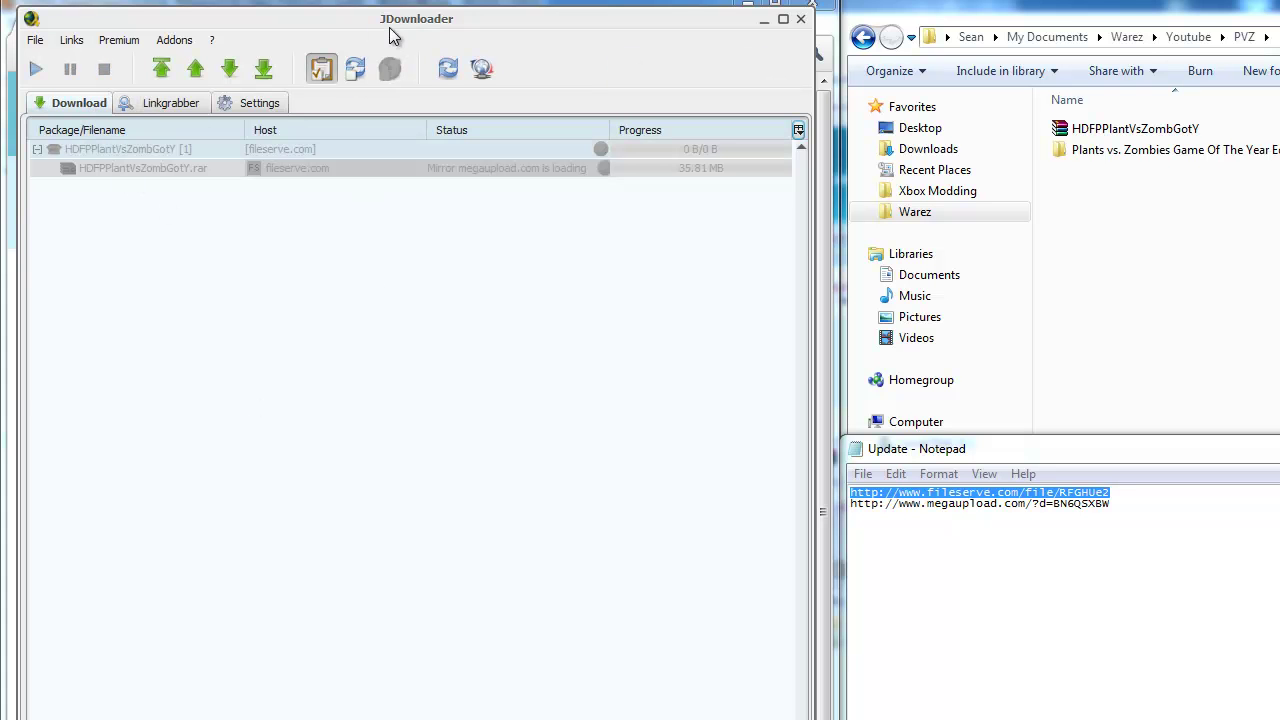
pyautogui.moveTo(388, 26)
pyautogui.mouseDown()
pyautogui.moveTo(534, 153)
pyautogui.moveTo(861, 159)
pyautogui.moveTo(486, 74)
pyautogui.moveTo(410, 22)
pyautogui.mouseUp()
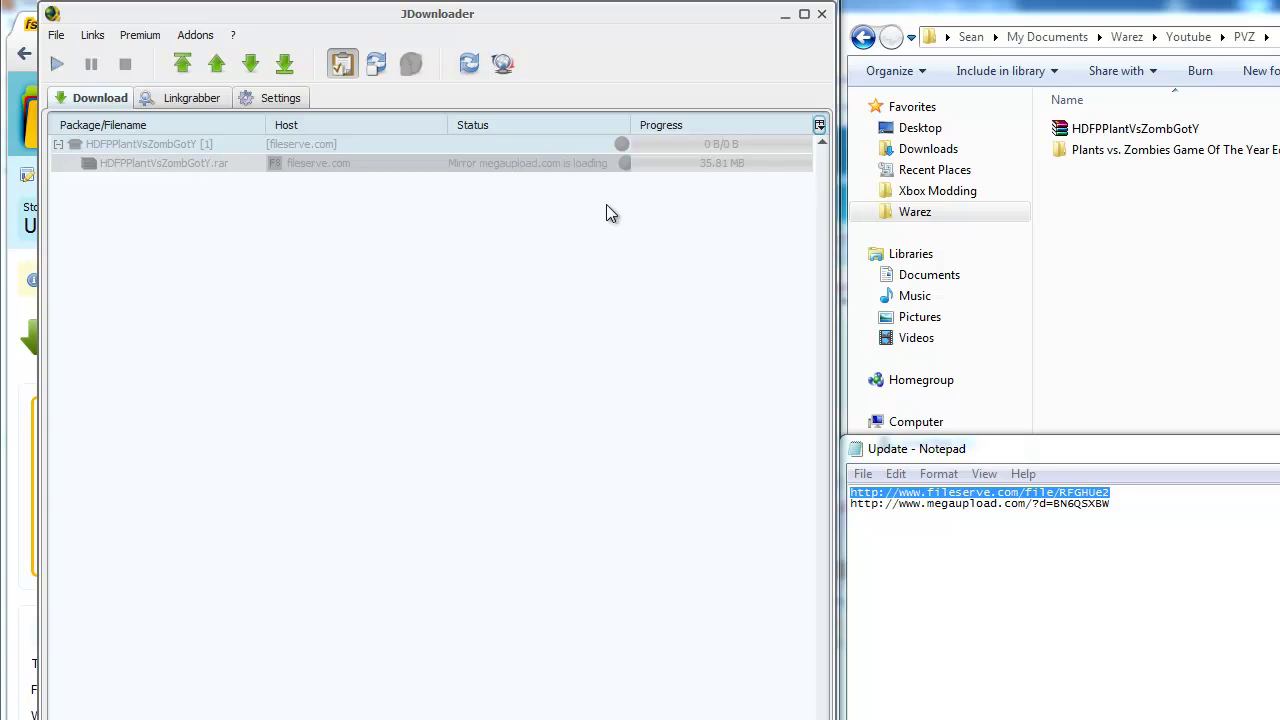
pyautogui.click(197, 147)
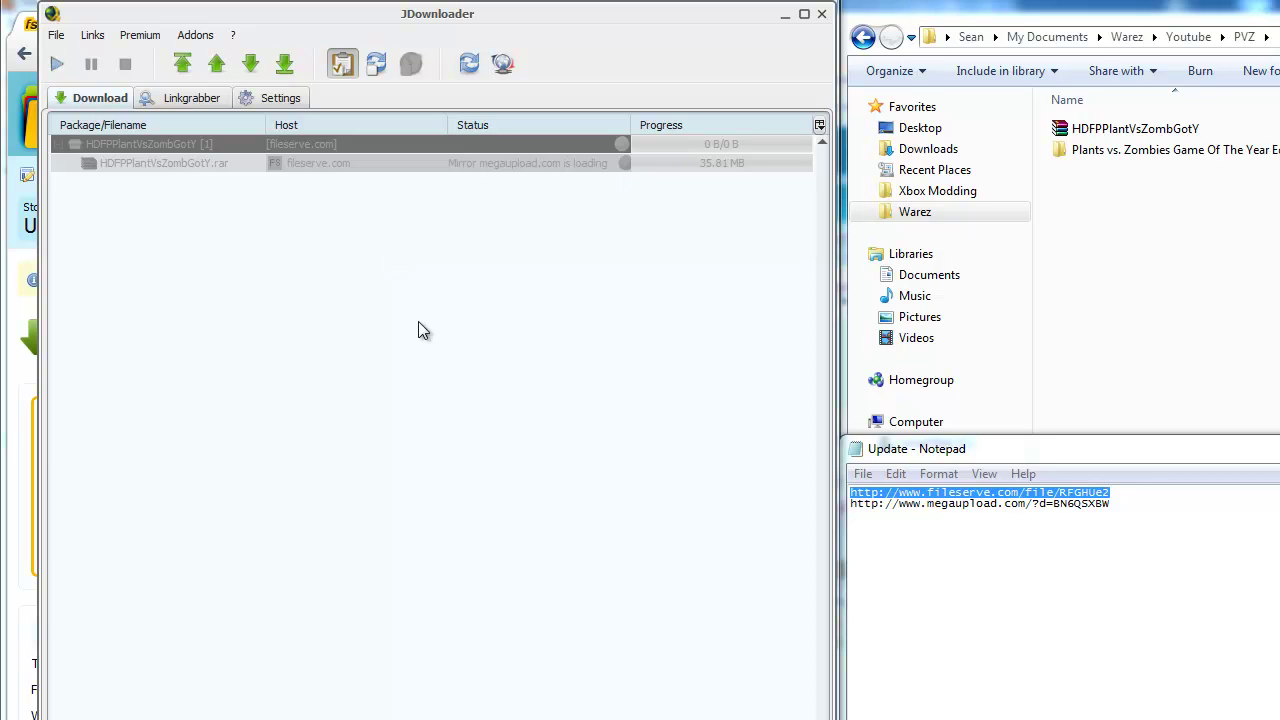
pyautogui.click(170, 97)
pyautogui.click(104, 98)
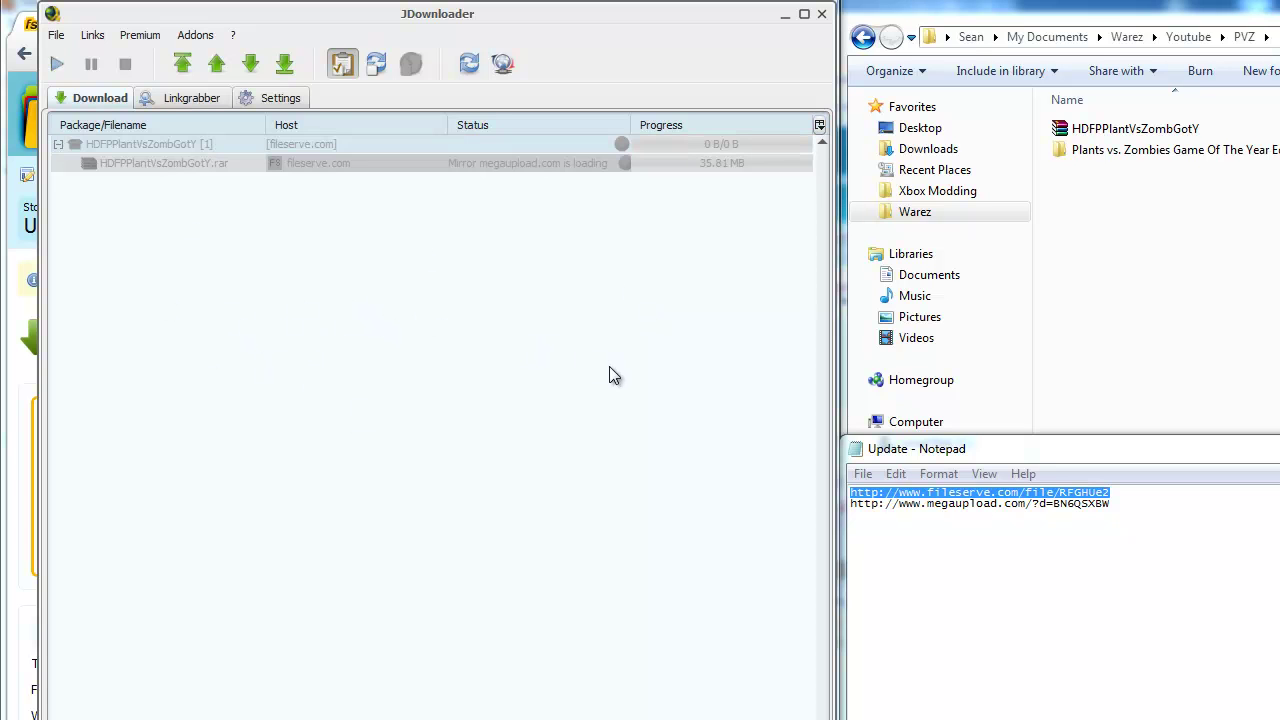
# - Copy the Megaupload link from the Update note into the Linkgrabber and continue with all to start its download
pyautogui.click(205, 99)
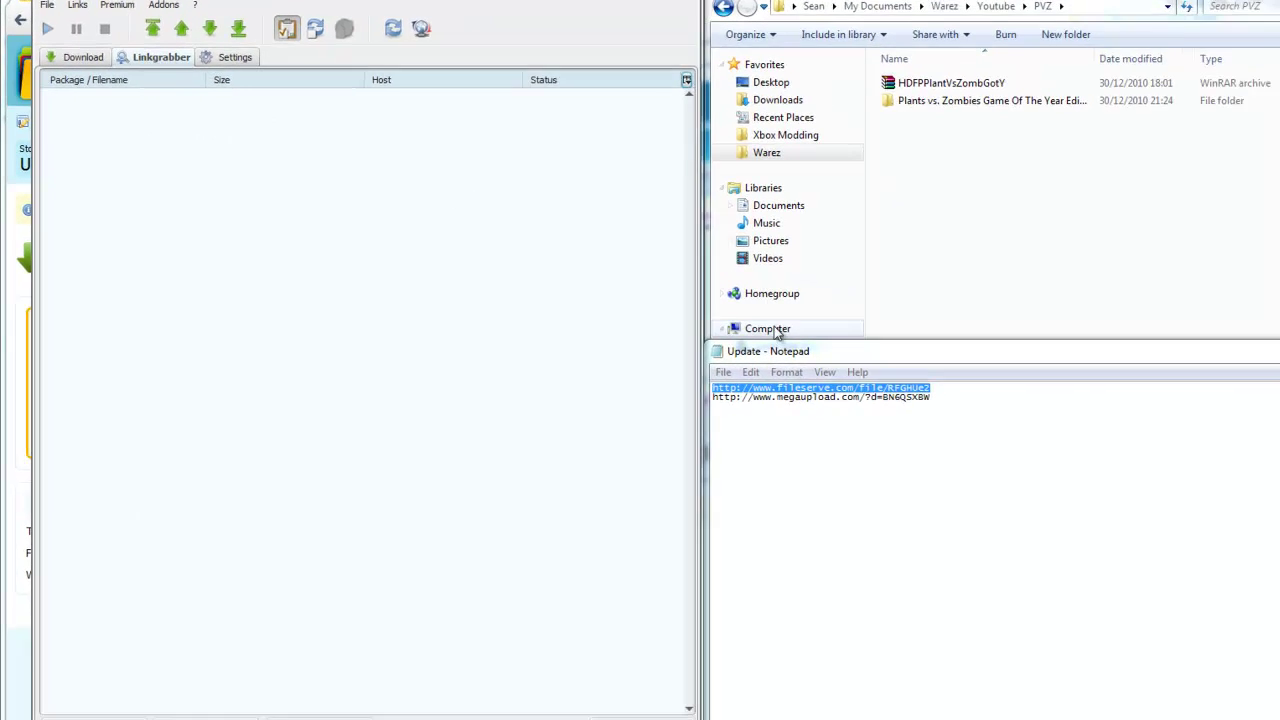
pyautogui.click(1106, 505)
pyautogui.moveTo(847, 348); pyautogui.dragTo(646, 347)
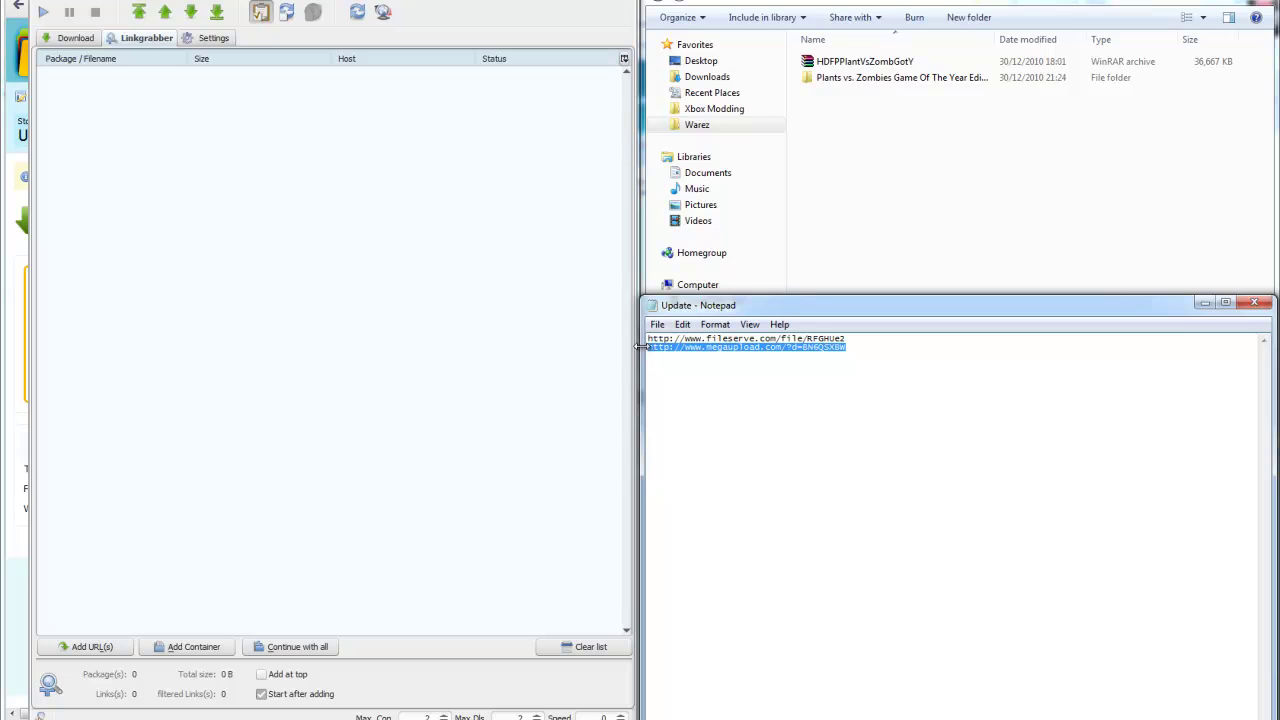
pyautogui.doubleClick(850, 339)
pyautogui.moveTo(859, 344); pyautogui.dragTo(586, 355)
pyautogui.hotkey('ctrl', 'c')
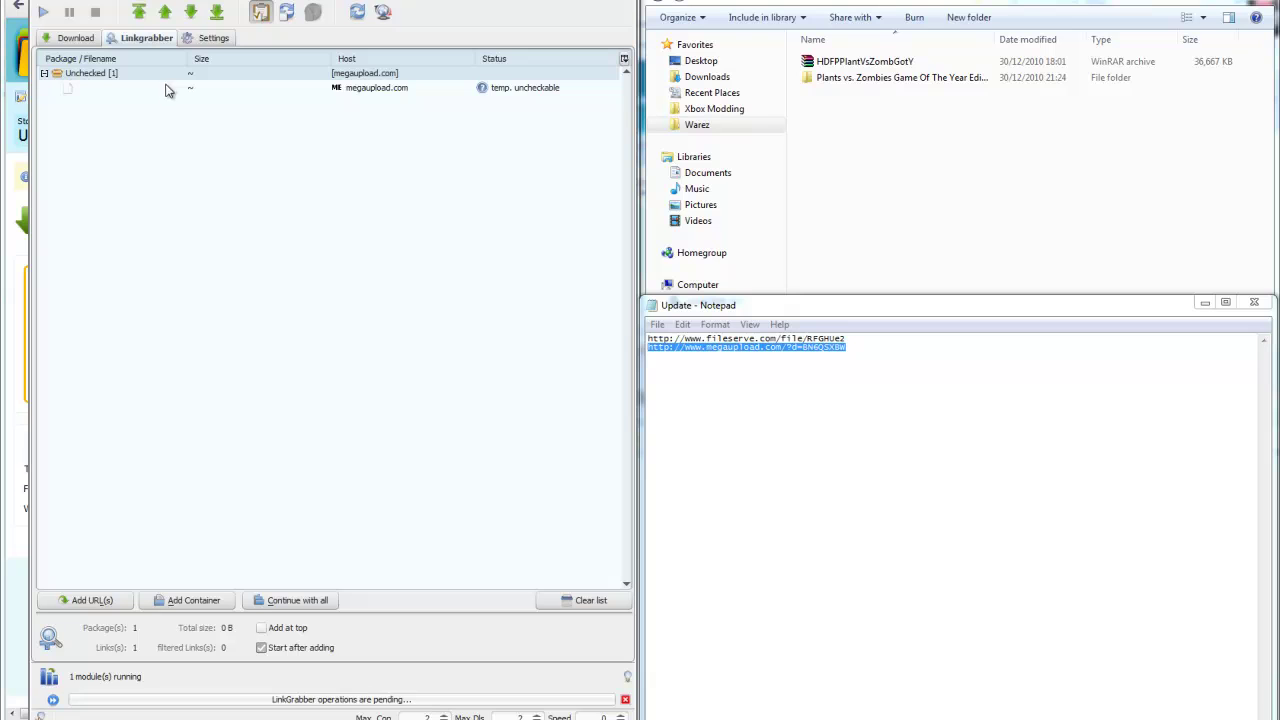
pyautogui.rightClick(130, 75)
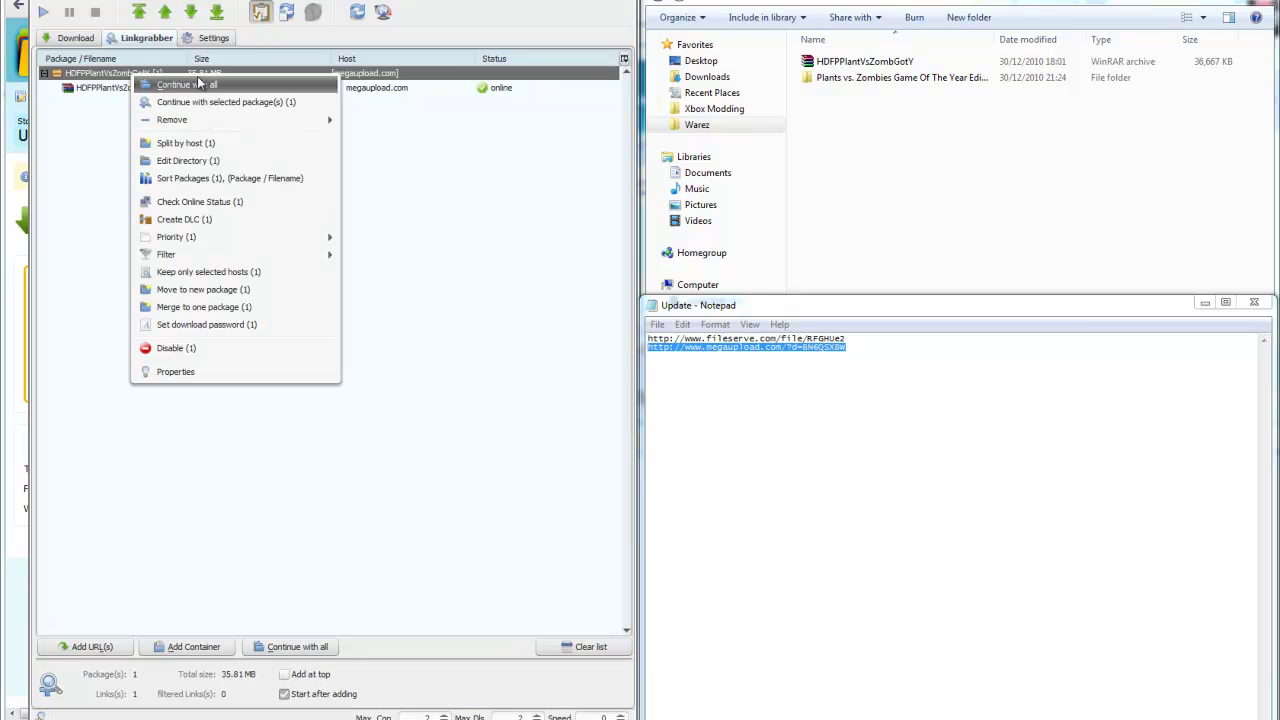
pyautogui.click(225, 88)
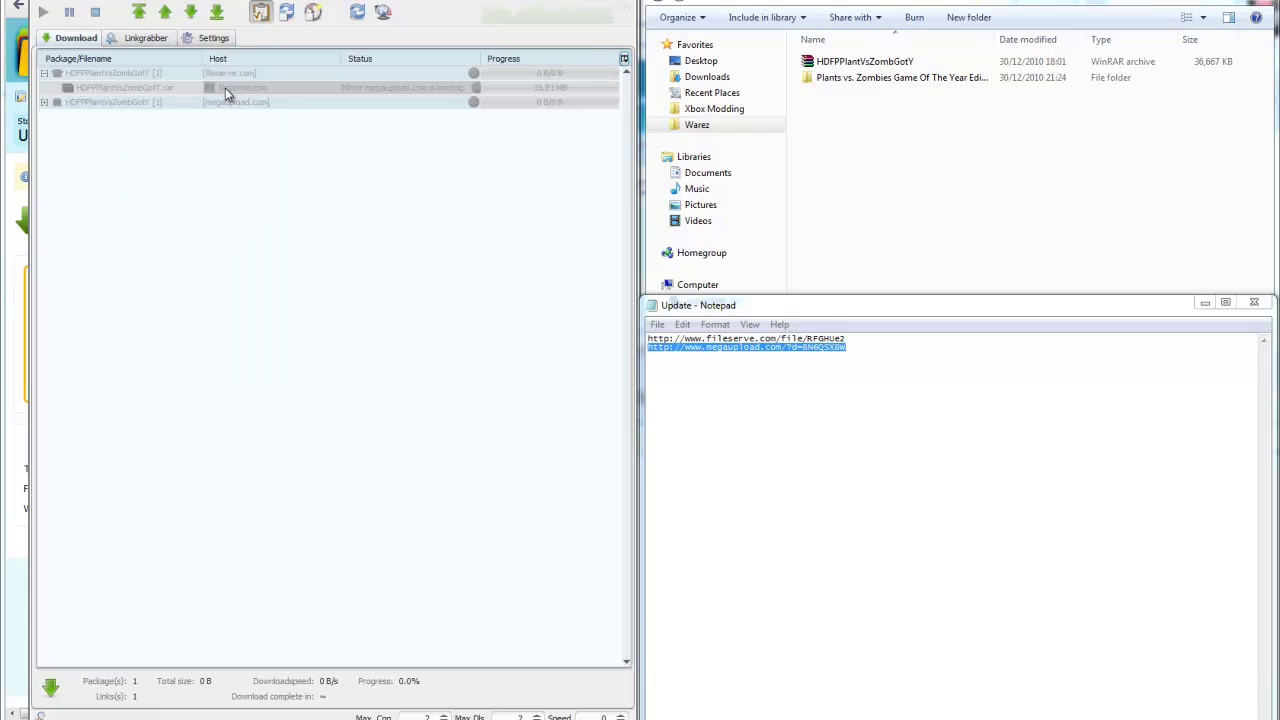
# - Expand the Megaupload package, then delete both HDFPPlantVsZombGotY packages from the download list
pyautogui.click(44, 102)
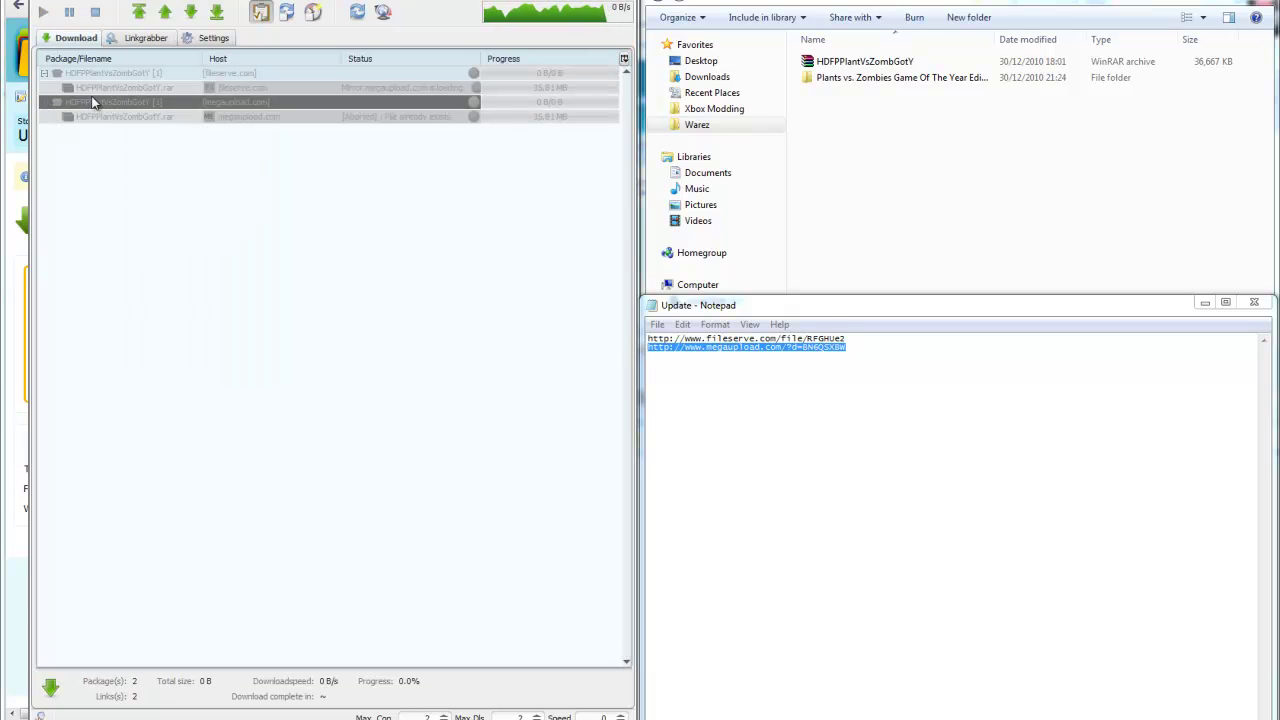
pyautogui.click(175, 71)
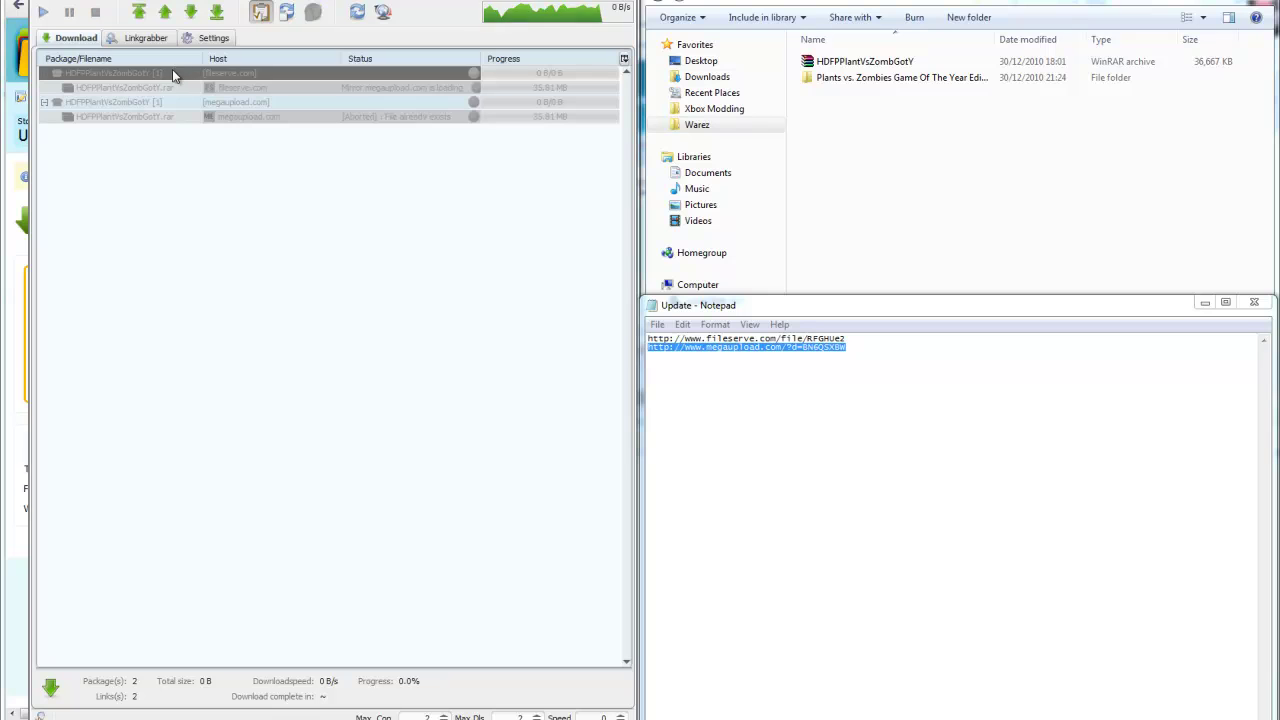
pyautogui.click(217, 88)
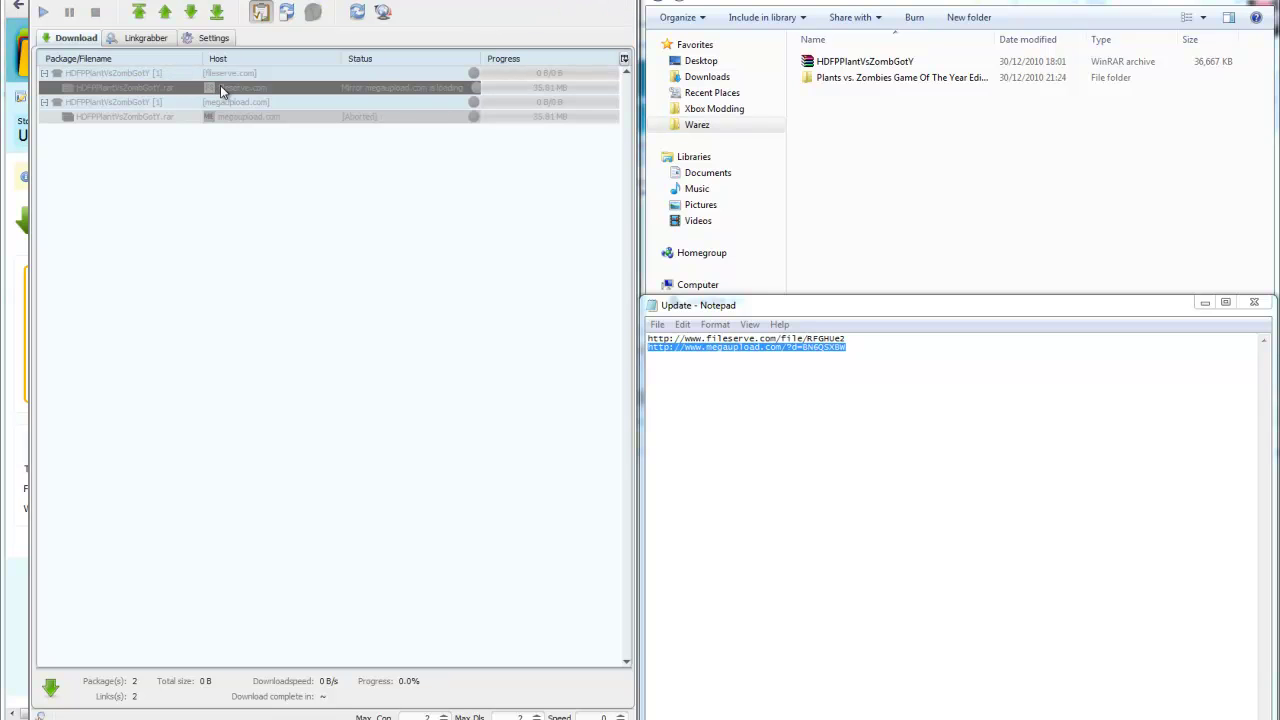
pyautogui.press('Delete')
pyautogui.click(224, 75)
pyautogui.press('Delete')
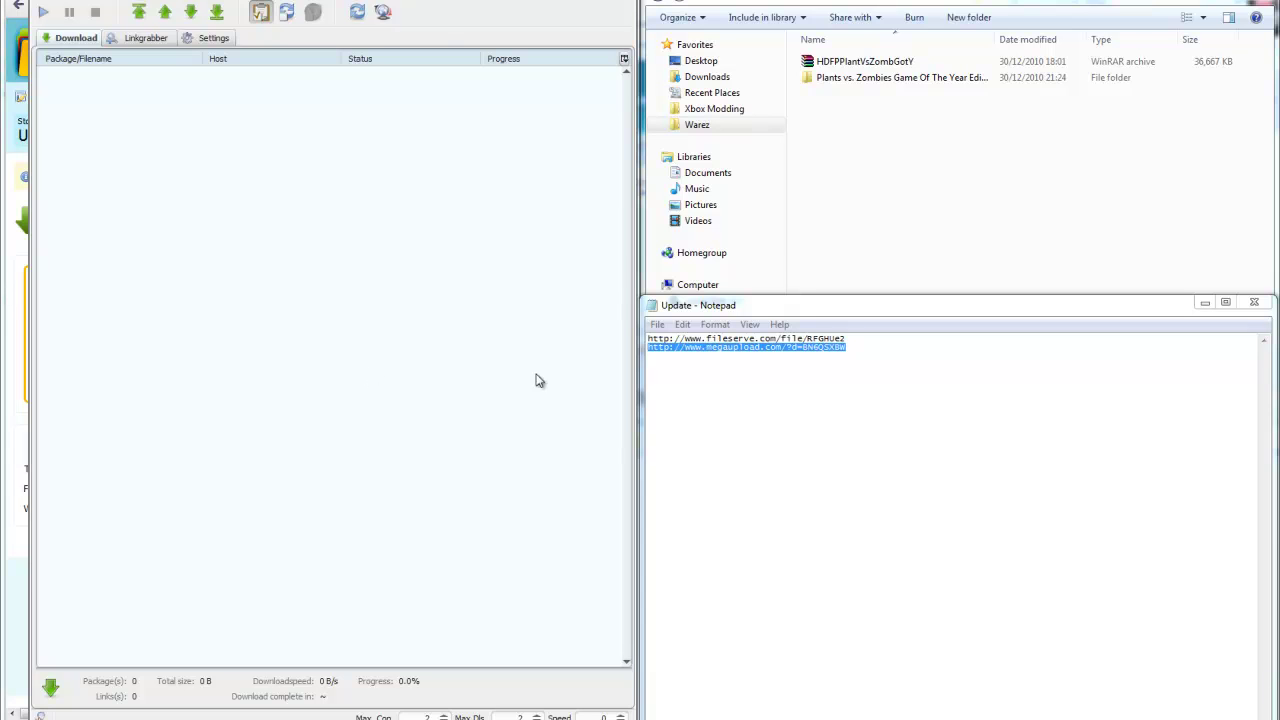
# - Switch back to the browser showing the FileServe download page for HDFPPlantVsZombGotY.rar
pyautogui.click(10, 296)
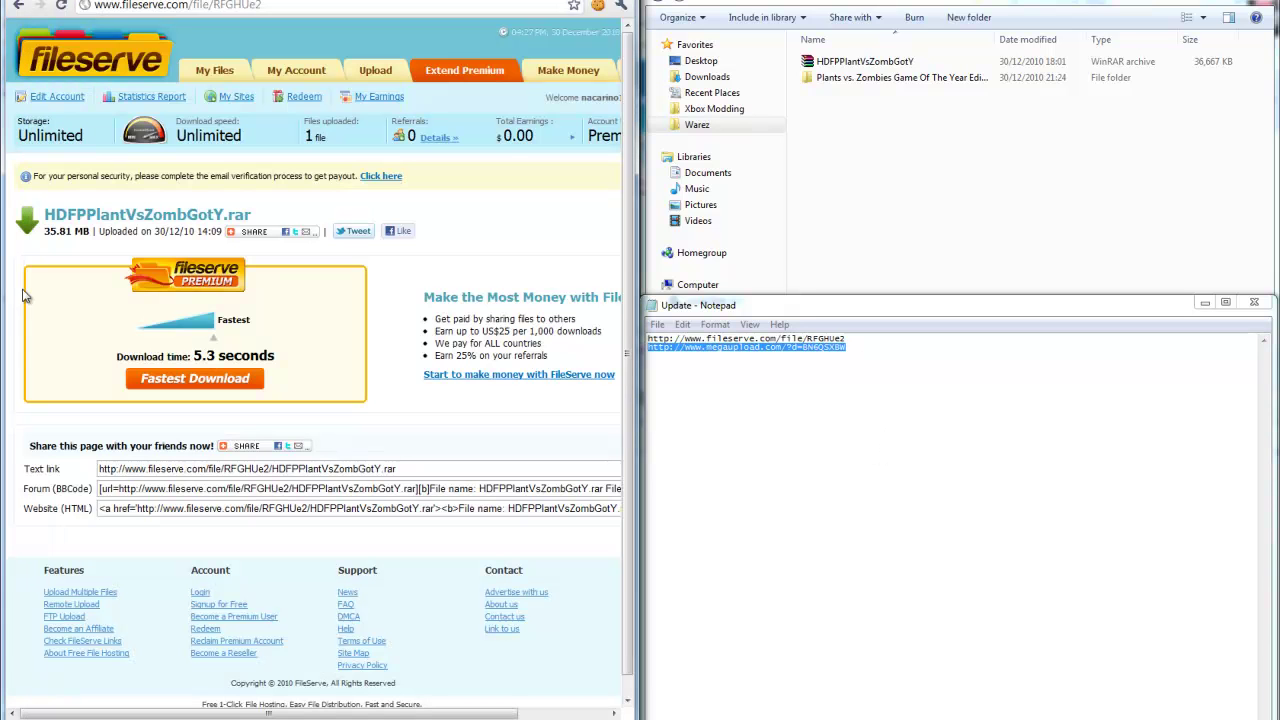
pyautogui.middleClick(459, 208)
pyautogui.middleClick(76, 184)
pyautogui.middleClick(517, 199)
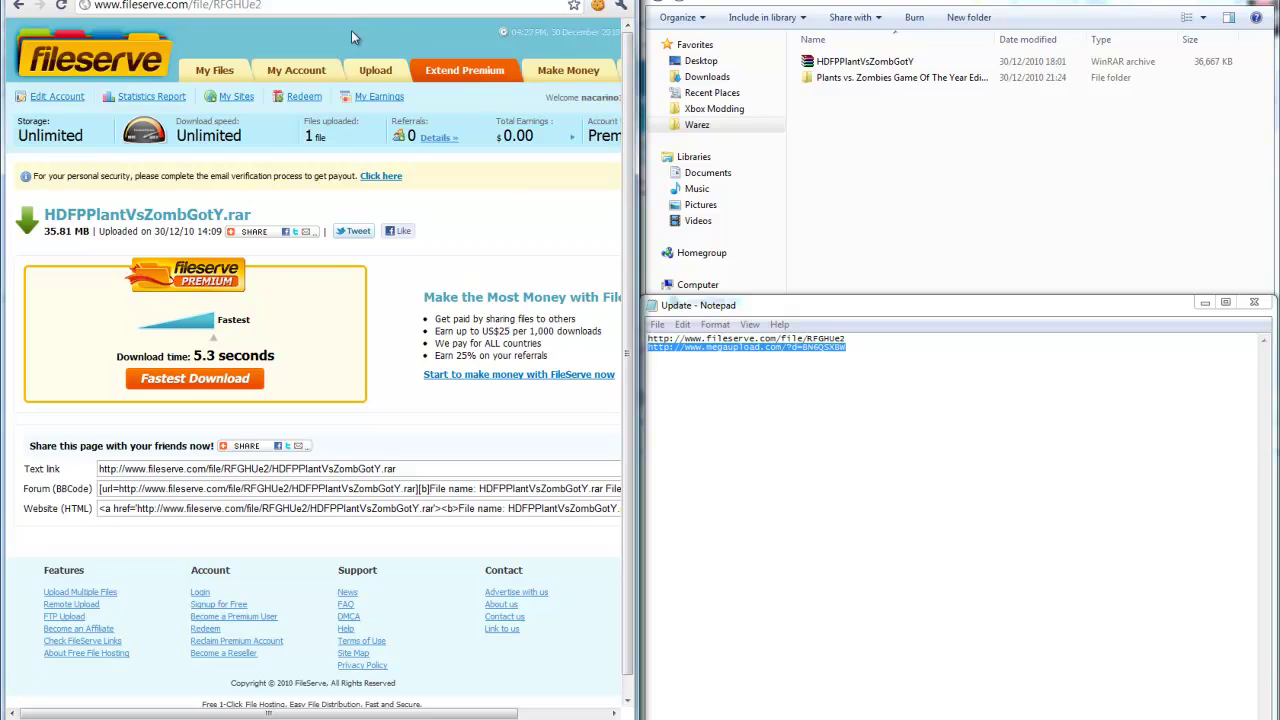